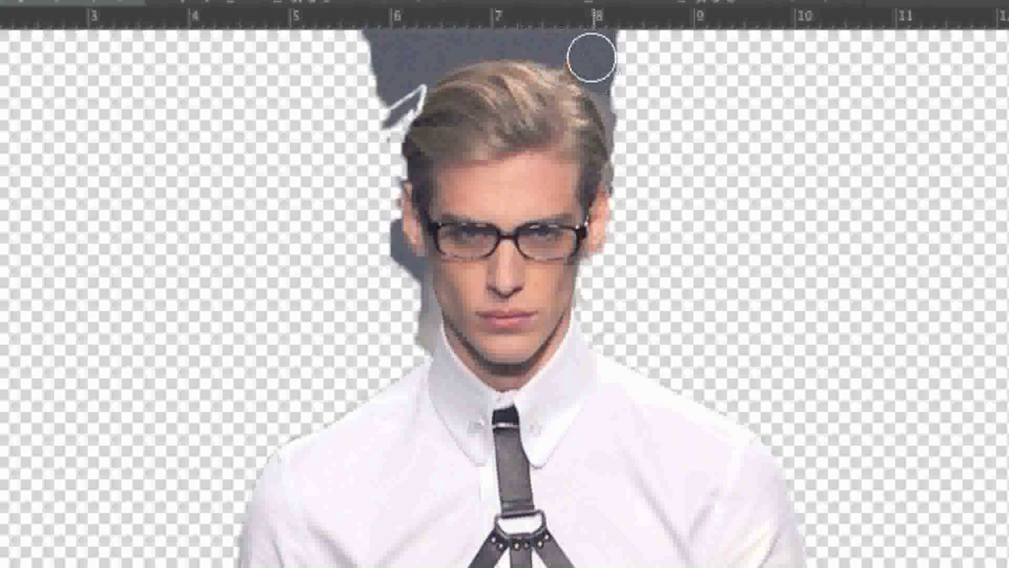
Step: Erase leftover gray background around the man's head and lower legs with the Eraser tool
{"action": "mouse_move", "coordinate": [920, 183]}
{"action": "left_mouse_down"}
{"action": "mouse_move", "coordinate": [966, 201]}
{"action": "mouse_move", "coordinate": [933, 187]}
{"action": "left_mouse_up"}
{"action": "mouse_move", "coordinate": [605, 56]}
{"action": "left_mouse_down"}
{"action": "mouse_move", "coordinate": [636, 95]}
{"action": "mouse_move", "coordinate": [611, 45]}
{"action": "mouse_move", "coordinate": [578, 29]}
{"action": "mouse_move", "coordinate": [469, 25]}
{"action": "mouse_move", "coordinate": [407, 48]}
{"action": "mouse_move", "coordinate": [368, 105]}
{"action": "mouse_move", "coordinate": [363, 42]}
{"action": "mouse_move", "coordinate": [367, 63]}
{"action": "mouse_move", "coordinate": [395, 42]}
{"action": "mouse_move", "coordinate": [379, 110]}
{"action": "mouse_move", "coordinate": [403, 57]}
{"action": "mouse_move", "coordinate": [381, 105]}
{"action": "mouse_move", "coordinate": [403, 80]}
{"action": "mouse_move", "coordinate": [375, 126]}
{"action": "left_mouse_up"}
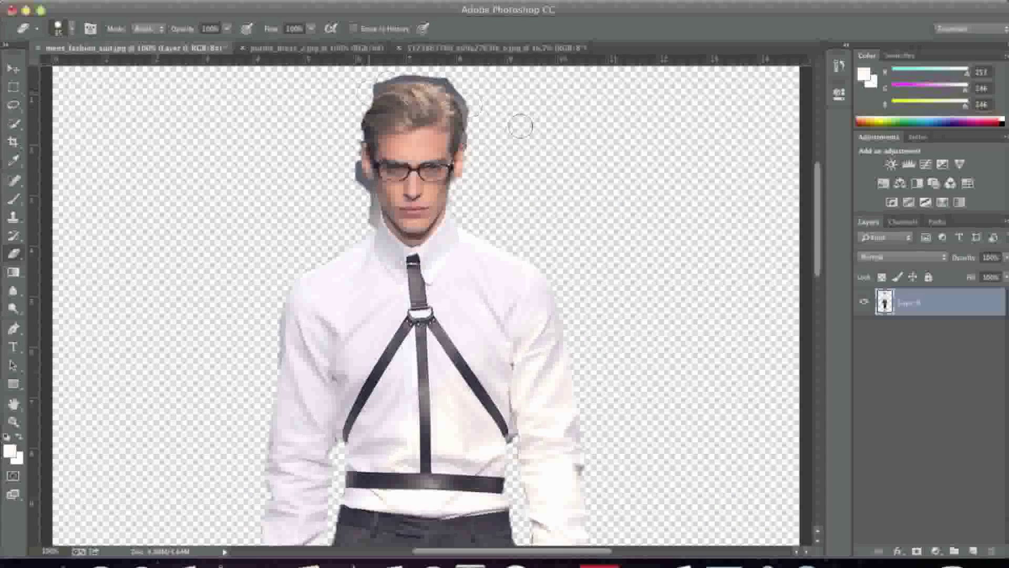
{"action": "scroll", "coordinate": [586, 153], "scroll_direction": "down", "scroll_amount": 10}
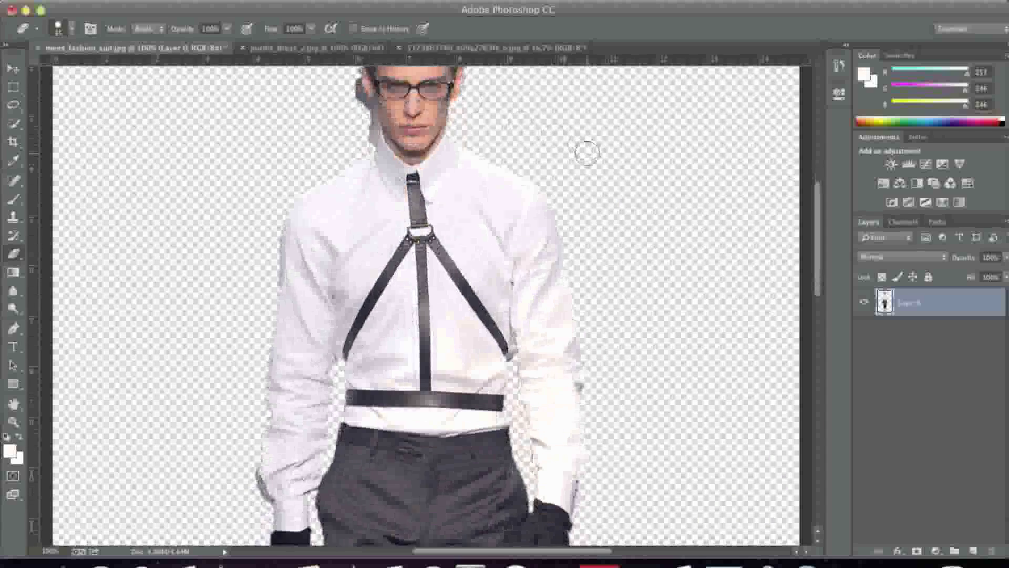
{"action": "scroll", "coordinate": [611, 162], "scroll_direction": "down", "scroll_amount": 10}
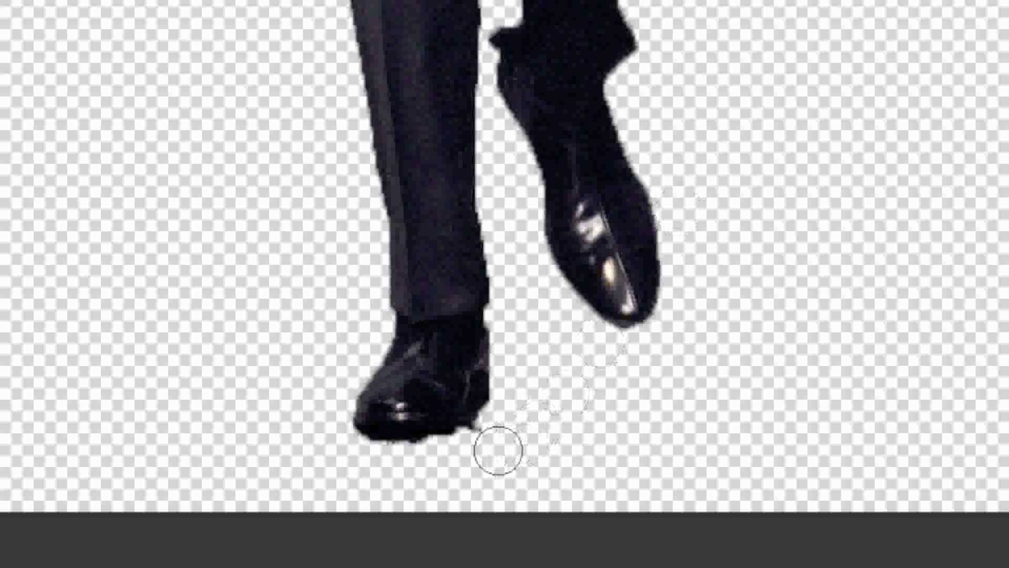
{"action": "mouse_move", "coordinate": [484, 457]}
{"action": "left_mouse_down"}
{"action": "mouse_move", "coordinate": [490, 440]}
{"action": "mouse_move", "coordinate": [473, 453]}
{"action": "mouse_move", "coordinate": [492, 438]}
{"action": "mouse_move", "coordinate": [426, 466]}
{"action": "mouse_move", "coordinate": [378, 461]}
{"action": "left_mouse_up"}
{"action": "scroll", "coordinate": [836, 388], "scroll_direction": "up", "scroll_amount": 8}
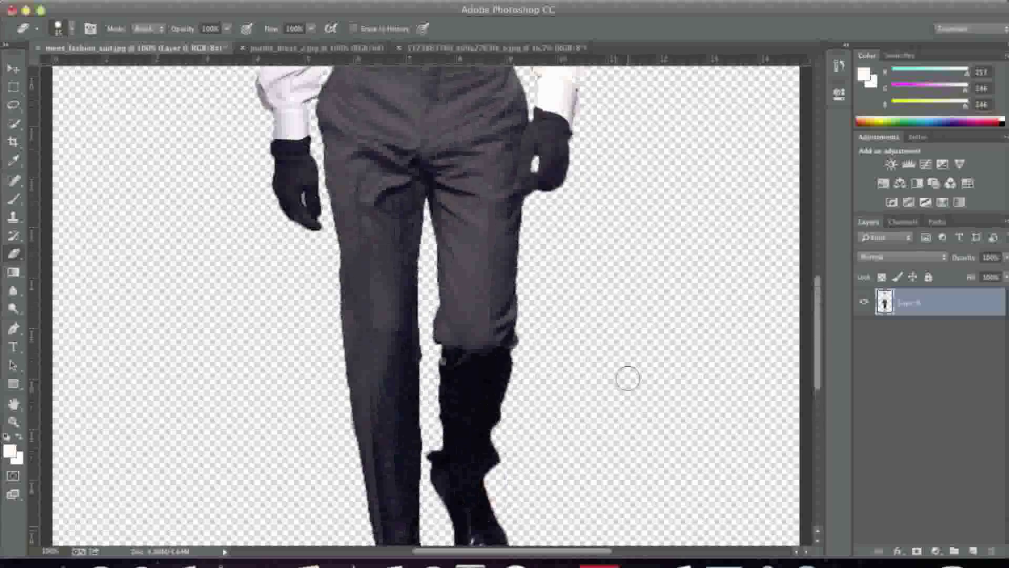
{"action": "scroll", "coordinate": [628, 379], "scroll_direction": "up", "scroll_amount": 15}
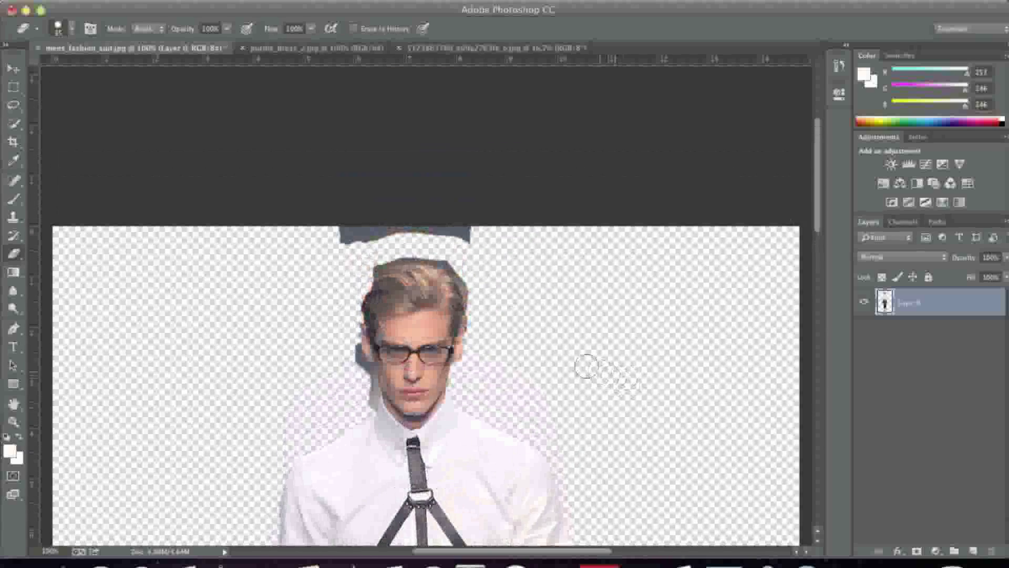
{"action": "mouse_move", "coordinate": [328, 239]}
{"action": "left_mouse_down"}
{"action": "mouse_move", "coordinate": [462, 226]}
{"action": "mouse_move", "coordinate": [486, 238]}
{"action": "left_mouse_up"}
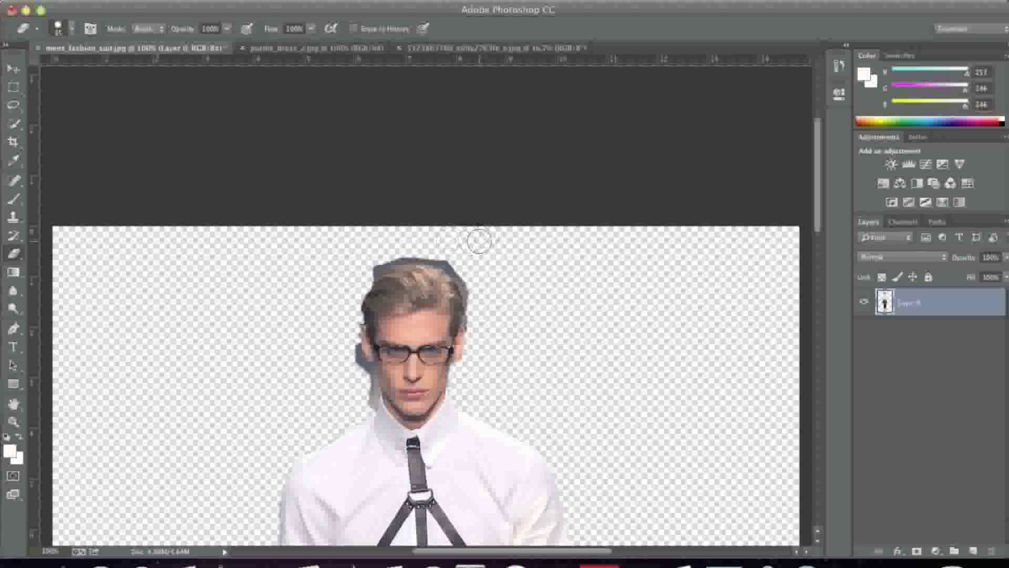
Step: Switch to the Background Eraser tool and adjust its brush size for working around the man's hair
{"action": "left_click", "coordinate": [14, 255]}
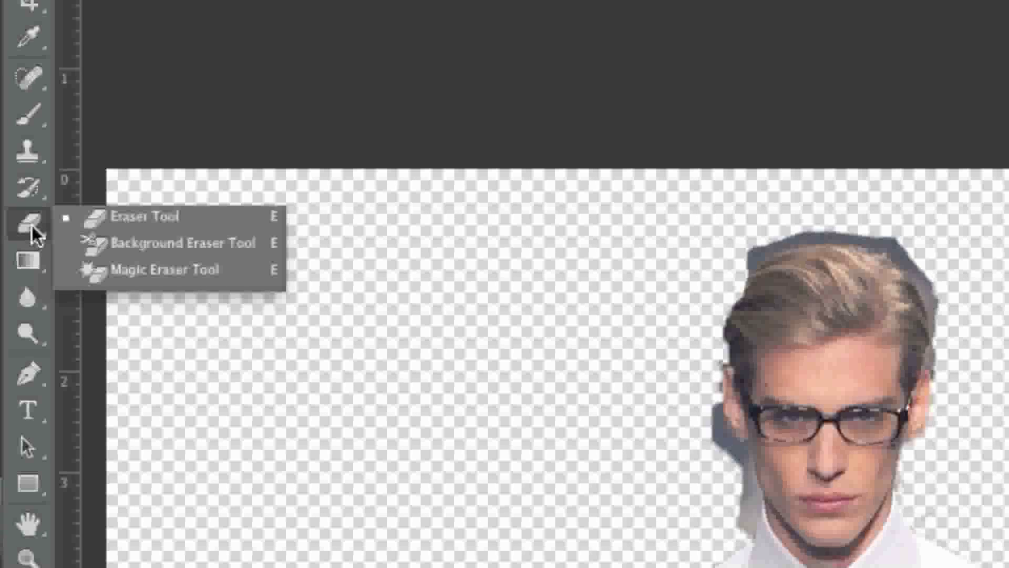
{"action": "left_click", "coordinate": [117, 246]}
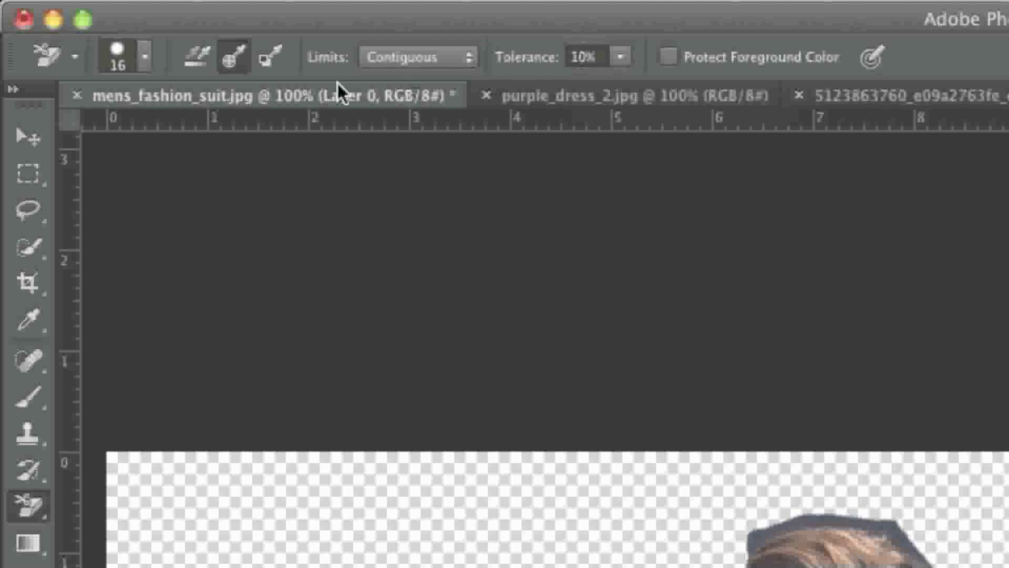
{"action": "left_click", "coordinate": [137, 63]}
{"action": "left_click_drag", "start_coordinate": [77, 132], "coordinate": [57, 135]}
{"action": "scroll", "coordinate": [795, 400], "scroll_direction": "down", "scroll_amount": 5}
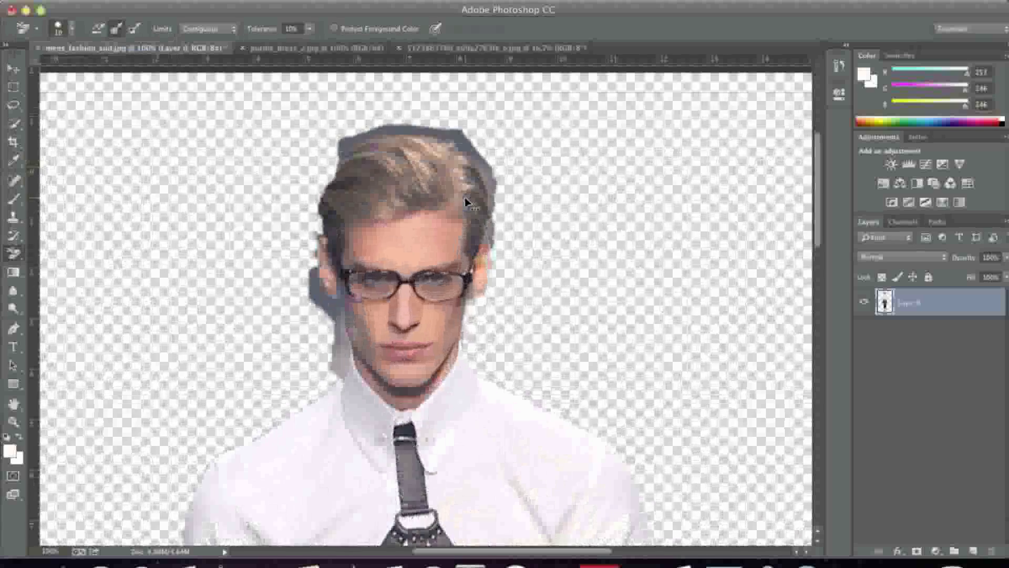
{"action": "scroll", "coordinate": [467, 202], "scroll_direction": "up", "scroll_amount": 2}
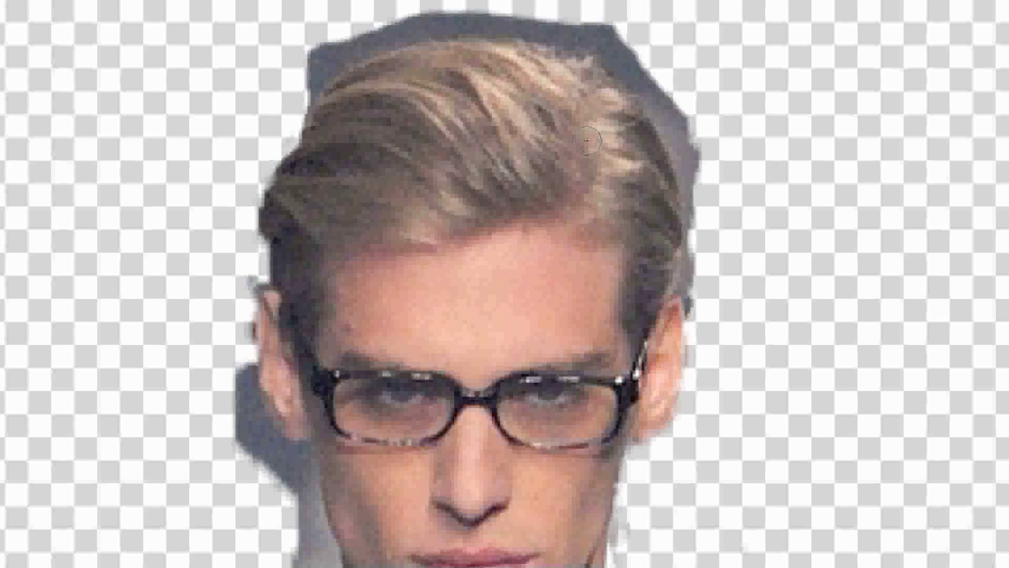
Step: Use the Background Eraser on the gray fringe above the man's hair and down the image-right side of his head
{"action": "mouse_move", "coordinate": [352, 32]}
{"action": "left_mouse_down"}
{"action": "mouse_move", "coordinate": [308, 67]}
{"action": "mouse_move", "coordinate": [297, 95]}
{"action": "mouse_move", "coordinate": [315, 47]}
{"action": "left_mouse_up"}
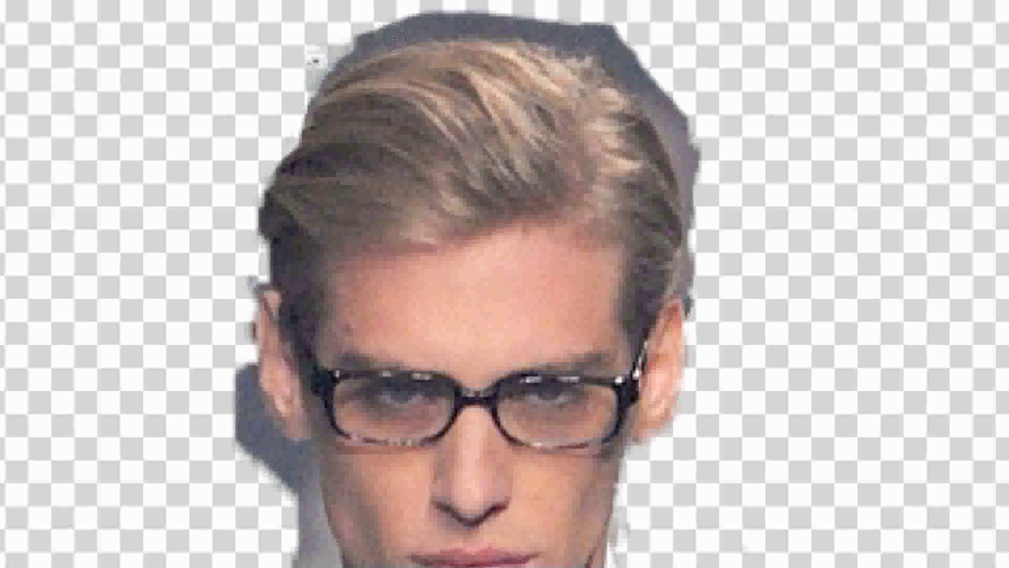
{"action": "mouse_move", "coordinate": [355, 46]}
{"action": "left_mouse_down"}
{"action": "mouse_move", "coordinate": [411, 35]}
{"action": "mouse_move", "coordinate": [370, 41]}
{"action": "mouse_move", "coordinate": [419, 20]}
{"action": "left_mouse_up"}
{"action": "mouse_move", "coordinate": [355, 45]}
{"action": "left_mouse_down"}
{"action": "mouse_move", "coordinate": [329, 34]}
{"action": "mouse_move", "coordinate": [489, 24]}
{"action": "mouse_move", "coordinate": [578, 33]}
{"action": "mouse_move", "coordinate": [620, 55]}
{"action": "mouse_move", "coordinate": [680, 147]}
{"action": "mouse_move", "coordinate": [658, 94]}
{"action": "left_mouse_up"}
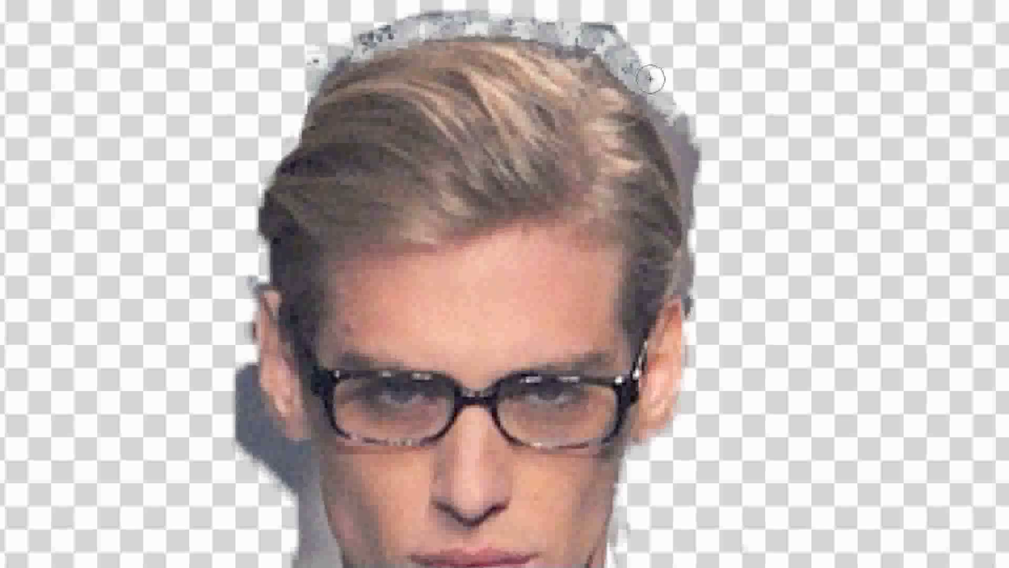
{"action": "scroll", "coordinate": [683, 178], "scroll_direction": "down", "scroll_amount": 2}
{"action": "mouse_move", "coordinate": [695, 276]}
{"action": "left_mouse_down"}
{"action": "mouse_move", "coordinate": [693, 214]}
{"action": "mouse_move", "coordinate": [691, 258]}
{"action": "left_mouse_up"}
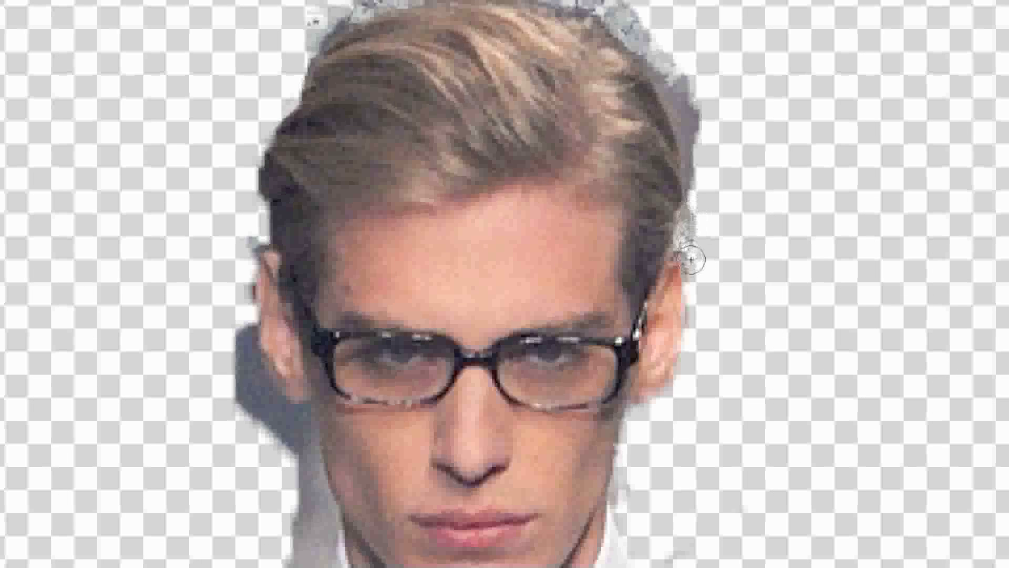
{"action": "mouse_move", "coordinate": [697, 150]}
{"action": "left_mouse_down"}
{"action": "mouse_move", "coordinate": [693, 192]}
{"action": "mouse_move", "coordinate": [666, 84]}
{"action": "mouse_move", "coordinate": [692, 114]}
{"action": "left_mouse_up"}
{"action": "left_click_drag", "start_coordinate": [698, 184], "coordinate": [696, 146]}
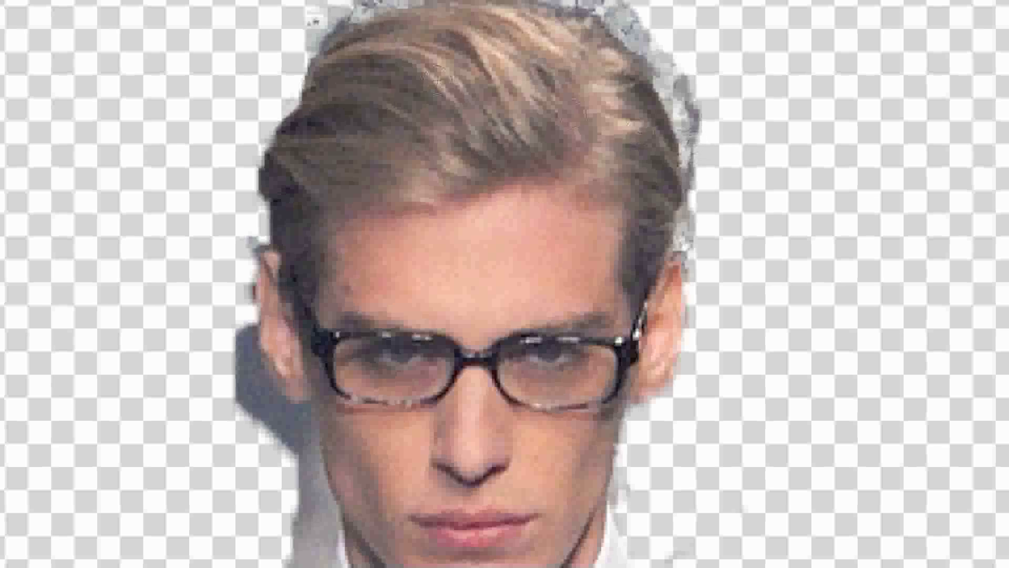
Step: Use the Background Eraser on the gray fringe around the image-left ear and down the jaw to the shirt collar
{"action": "left_click_drag", "start_coordinate": [255, 230], "coordinate": [239, 271]}
{"action": "left_click_drag", "start_coordinate": [241, 326], "coordinate": [250, 288]}
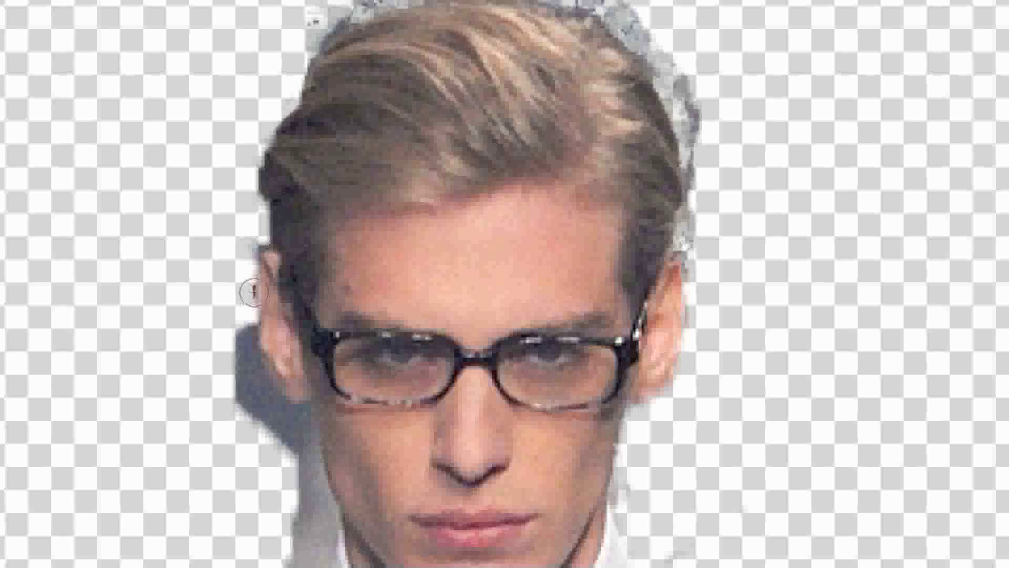
{"action": "mouse_move", "coordinate": [245, 351]}
{"action": "left_mouse_down"}
{"action": "mouse_move", "coordinate": [253, 402]}
{"action": "mouse_move", "coordinate": [245, 321]}
{"action": "left_mouse_up"}
{"action": "mouse_move", "coordinate": [265, 403]}
{"action": "left_mouse_down"}
{"action": "mouse_move", "coordinate": [293, 432]}
{"action": "mouse_move", "coordinate": [287, 419]}
{"action": "mouse_move", "coordinate": [303, 421]}
{"action": "mouse_move", "coordinate": [303, 458]}
{"action": "mouse_move", "coordinate": [307, 409]}
{"action": "mouse_move", "coordinate": [306, 488]}
{"action": "mouse_move", "coordinate": [309, 444]}
{"action": "mouse_move", "coordinate": [317, 475]}
{"action": "left_mouse_up"}
{"action": "scroll", "coordinate": [273, 472], "scroll_direction": "down", "scroll_amount": 3}
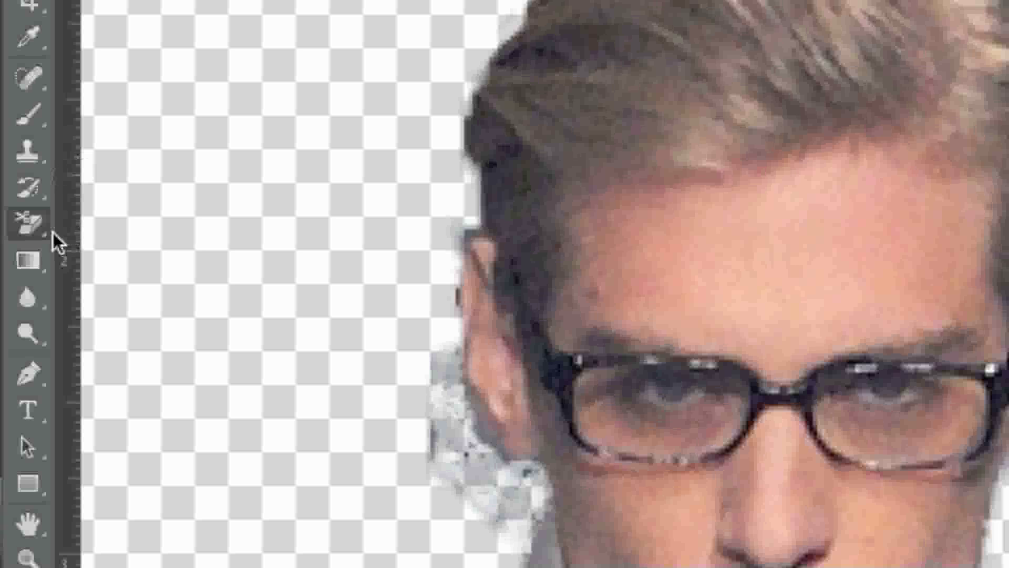
{"action": "left_click", "coordinate": [23, 258]}
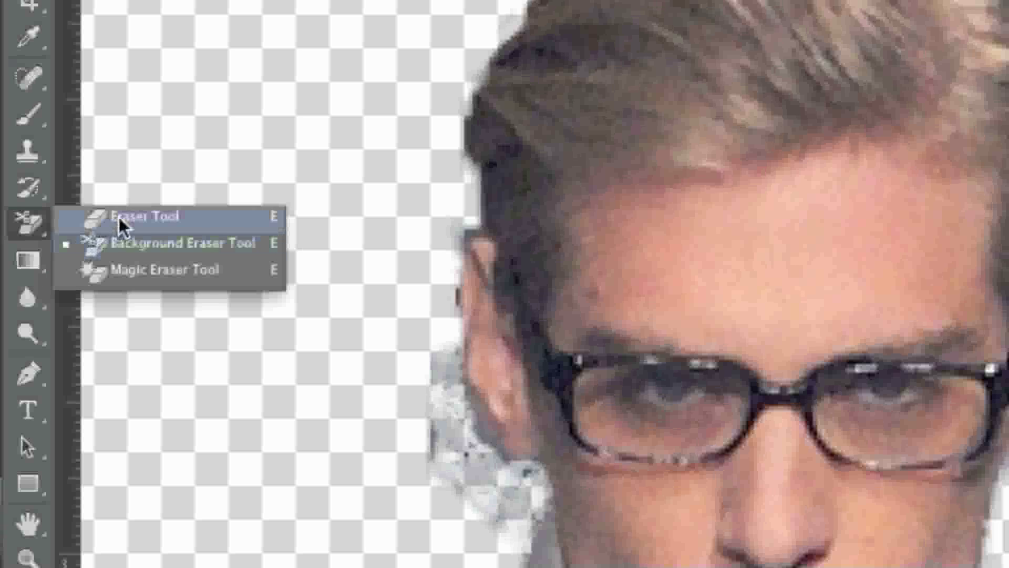
{"action": "left_click", "coordinate": [500, 550]}
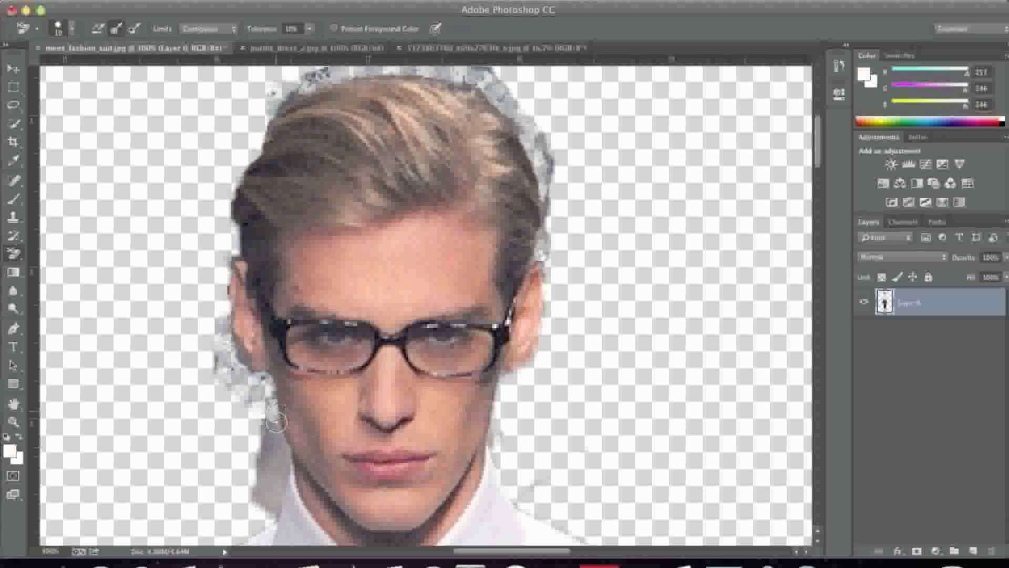
{"action": "left_click_drag", "start_coordinate": [276, 421], "coordinate": [280, 455]}
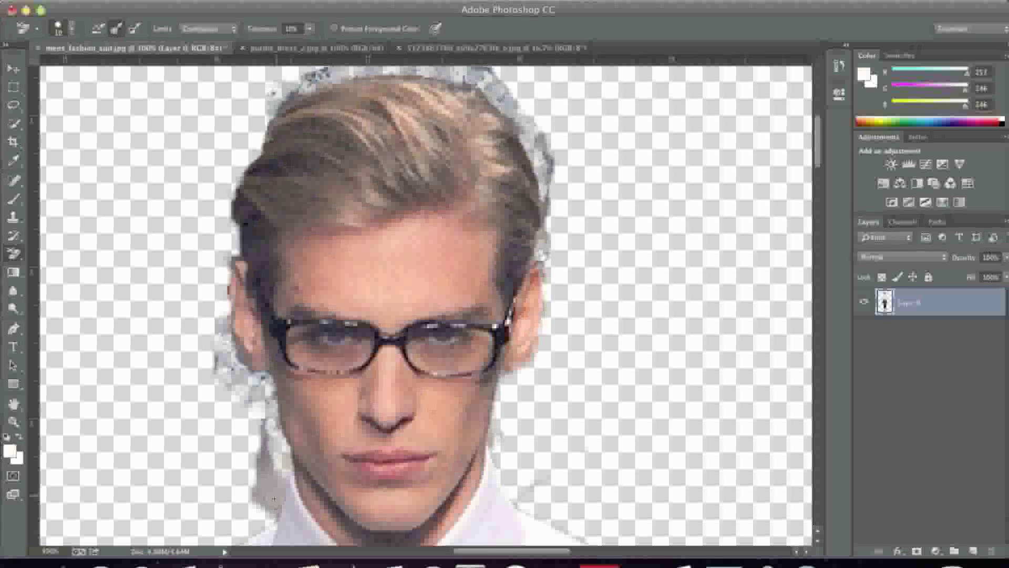
{"action": "left_click_drag", "start_coordinate": [275, 480], "coordinate": [267, 511]}
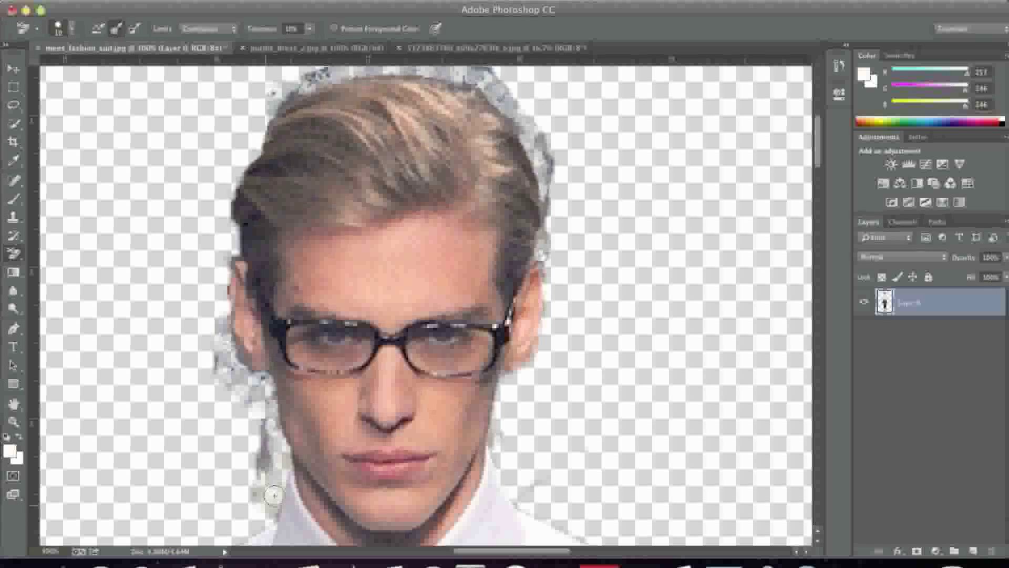
Step: Switch back to the regular Eraser tool and set its brush size to 17 px
{"action": "scroll", "coordinate": [324, 340], "scroll_direction": "up", "scroll_amount": 5}
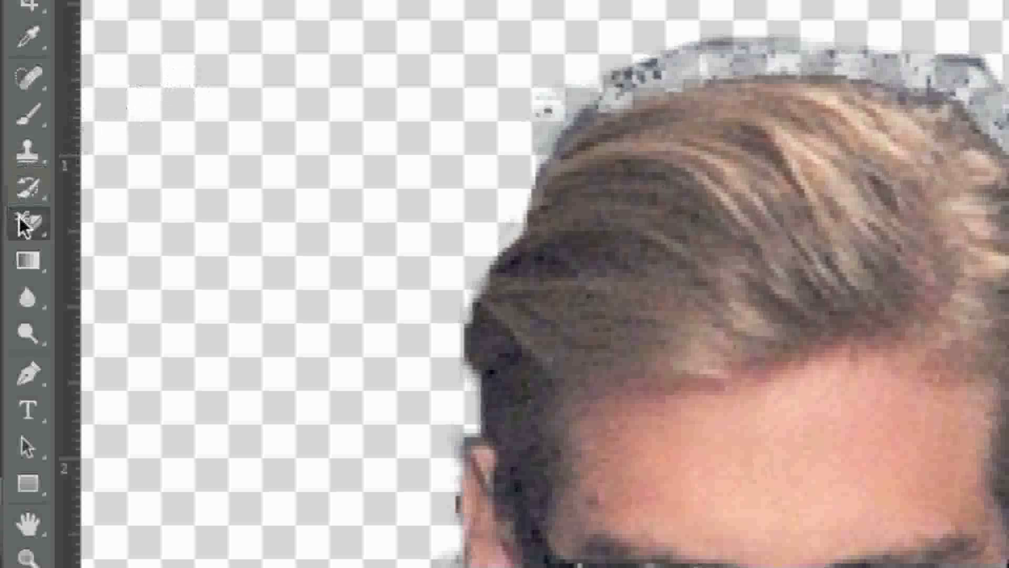
{"action": "right_click", "coordinate": [24, 226]}
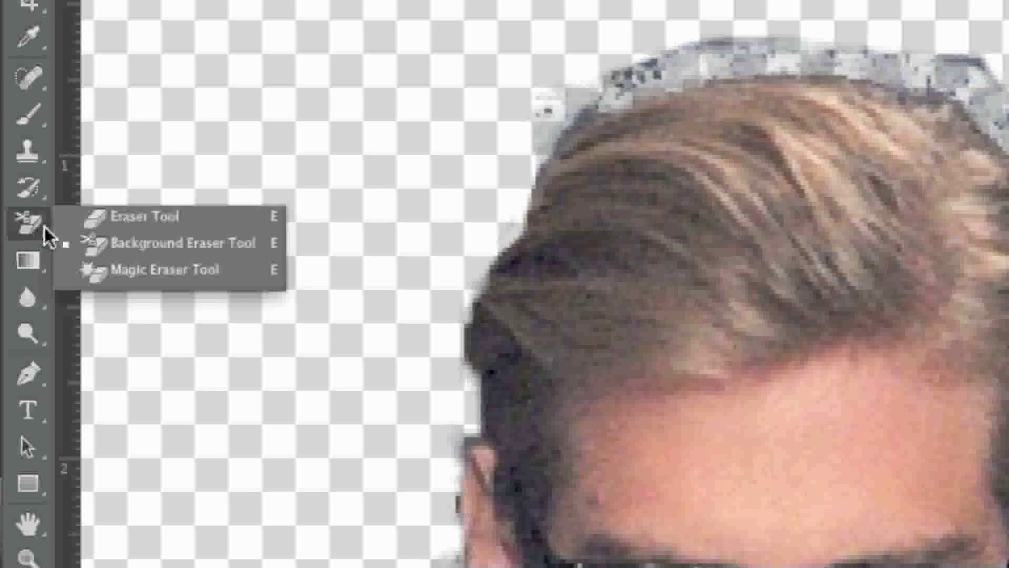
{"action": "left_click", "coordinate": [75, 217]}
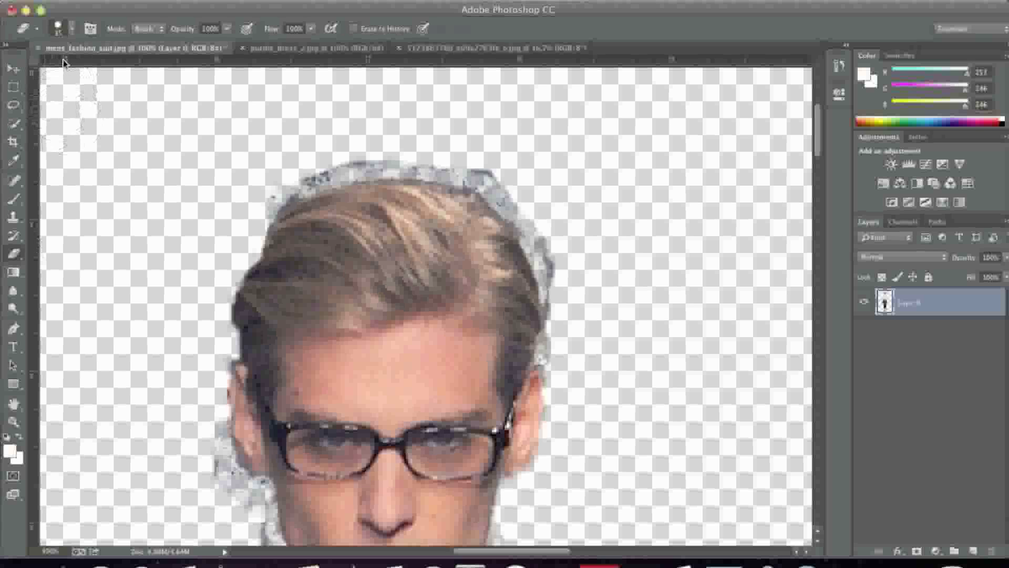
{"action": "left_click", "coordinate": [73, 29]}
{"action": "left_click_drag", "start_coordinate": [100, 69], "coordinate": [86, 71]}
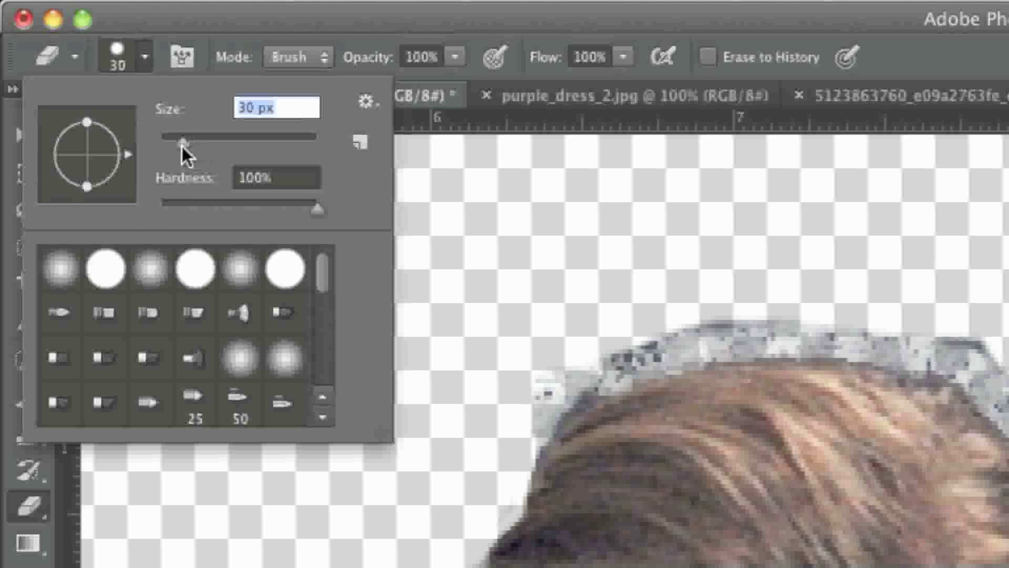
{"action": "left_click_drag", "start_coordinate": [176, 145], "coordinate": [171, 145]}
Step: Erase the speckled residue along the image-right side of the man's hair and over the top of his head
{"action": "left_click", "coordinate": [956, 334]}
{"action": "mouse_move", "coordinate": [956, 333]}
{"action": "left_mouse_down"}
{"action": "mouse_move", "coordinate": [714, 105]}
{"action": "mouse_move", "coordinate": [770, 147]}
{"action": "mouse_move", "coordinate": [793, 248]}
{"action": "mouse_move", "coordinate": [781, 216]}
{"action": "left_mouse_up"}
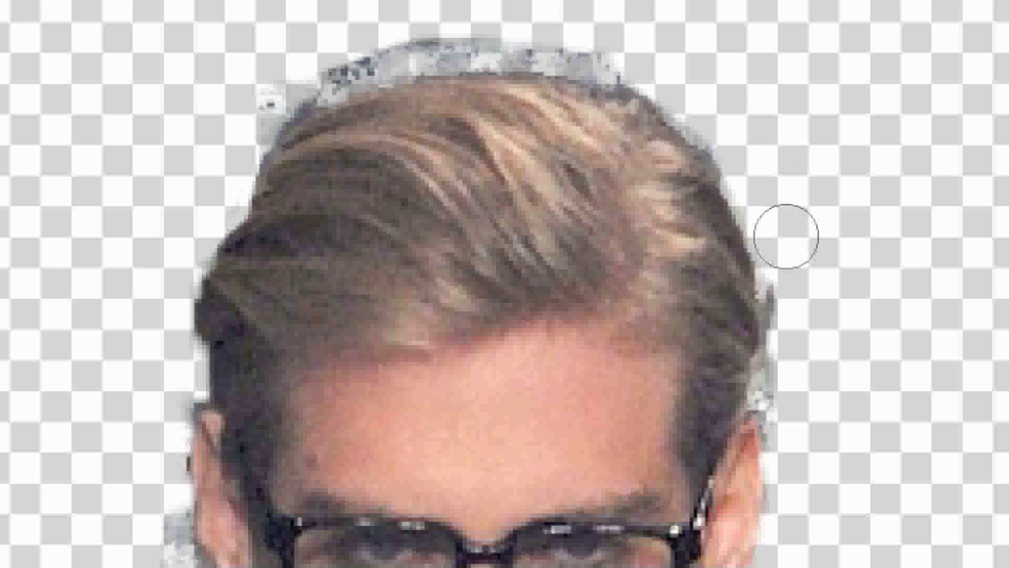
{"action": "left_click_drag", "start_coordinate": [792, 254], "coordinate": [791, 410]}
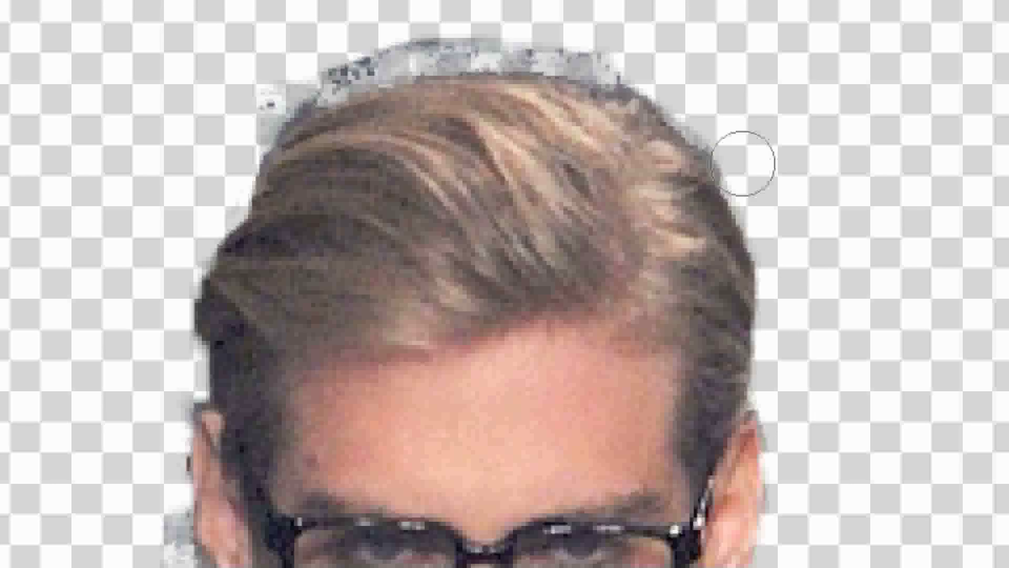
{"action": "mouse_move", "coordinate": [601, 38]}
{"action": "left_mouse_down"}
{"action": "mouse_move", "coordinate": [590, 39]}
{"action": "mouse_move", "coordinate": [624, 45]}
{"action": "mouse_move", "coordinate": [617, 54]}
{"action": "mouse_move", "coordinate": [494, 34]}
{"action": "mouse_move", "coordinate": [383, 40]}
{"action": "mouse_move", "coordinate": [263, 88]}
{"action": "mouse_move", "coordinate": [217, 121]}
{"action": "mouse_move", "coordinate": [234, 109]}
{"action": "mouse_move", "coordinate": [210, 198]}
{"action": "mouse_move", "coordinate": [218, 201]}
{"action": "left_mouse_up"}
Step: Erase the remaining residue beside the image-left ear and jaw, and beside the opposite neck and collar edge
{"action": "scroll", "coordinate": [161, 148], "scroll_direction": "down", "scroll_amount": 5}
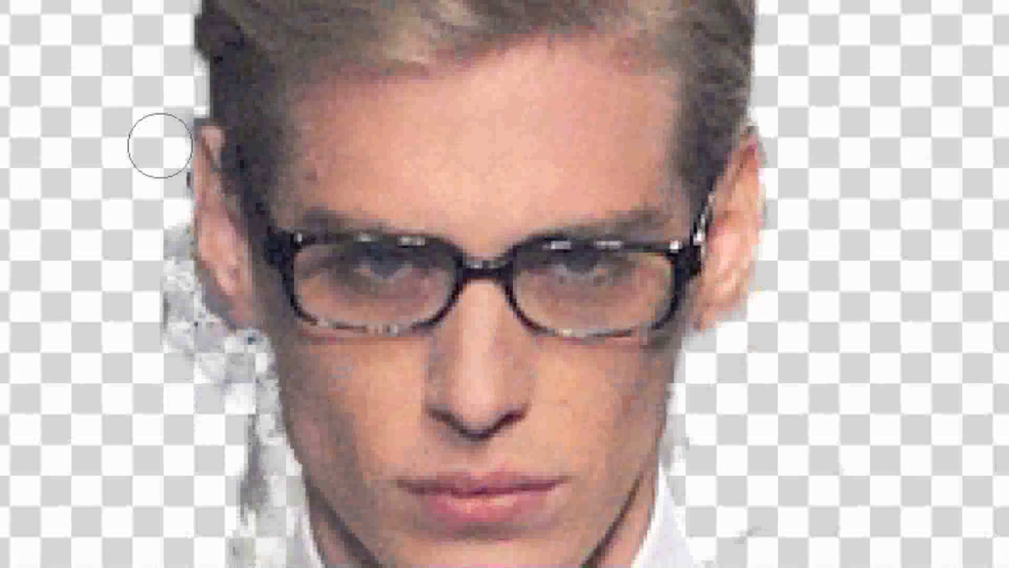
{"action": "mouse_move", "coordinate": [161, 142]}
{"action": "left_mouse_down"}
{"action": "mouse_move", "coordinate": [164, 100]}
{"action": "mouse_move", "coordinate": [155, 265]}
{"action": "mouse_move", "coordinate": [158, 212]}
{"action": "mouse_move", "coordinate": [163, 275]}
{"action": "mouse_move", "coordinate": [198, 345]}
{"action": "mouse_move", "coordinate": [242, 361]}
{"action": "mouse_move", "coordinate": [229, 398]}
{"action": "mouse_move", "coordinate": [246, 342]}
{"action": "mouse_move", "coordinate": [231, 464]}
{"action": "mouse_move", "coordinate": [257, 407]}
{"action": "mouse_move", "coordinate": [244, 474]}
{"action": "mouse_move", "coordinate": [261, 419]}
{"action": "mouse_move", "coordinate": [242, 483]}
{"action": "mouse_move", "coordinate": [261, 412]}
{"action": "left_mouse_up"}
{"action": "scroll", "coordinate": [227, 401], "scroll_direction": "down", "scroll_amount": 2}
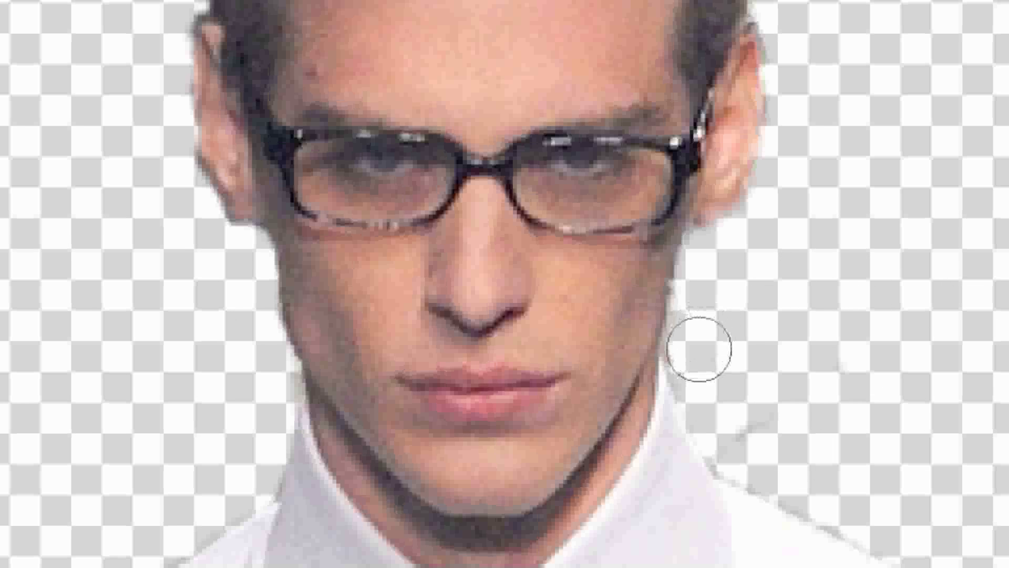
{"action": "mouse_move", "coordinate": [705, 301]}
{"action": "left_mouse_down"}
{"action": "mouse_move", "coordinate": [746, 442]}
{"action": "mouse_move", "coordinate": [768, 454]}
{"action": "mouse_move", "coordinate": [774, 411]}
{"action": "mouse_move", "coordinate": [829, 468]}
{"action": "left_mouse_up"}
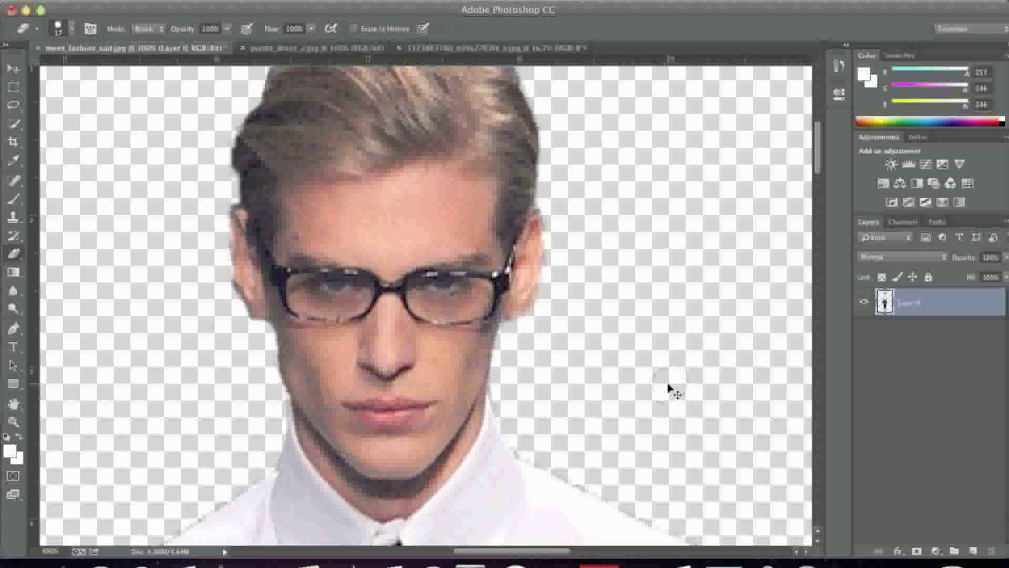
Step: Switch from the finished suit cutout to the purple_dress_2.jpg document
{"action": "key", "text": "super+minus"}
{"action": "key", "text": "super+minus"}
{"action": "key", "text": "super+minus"}
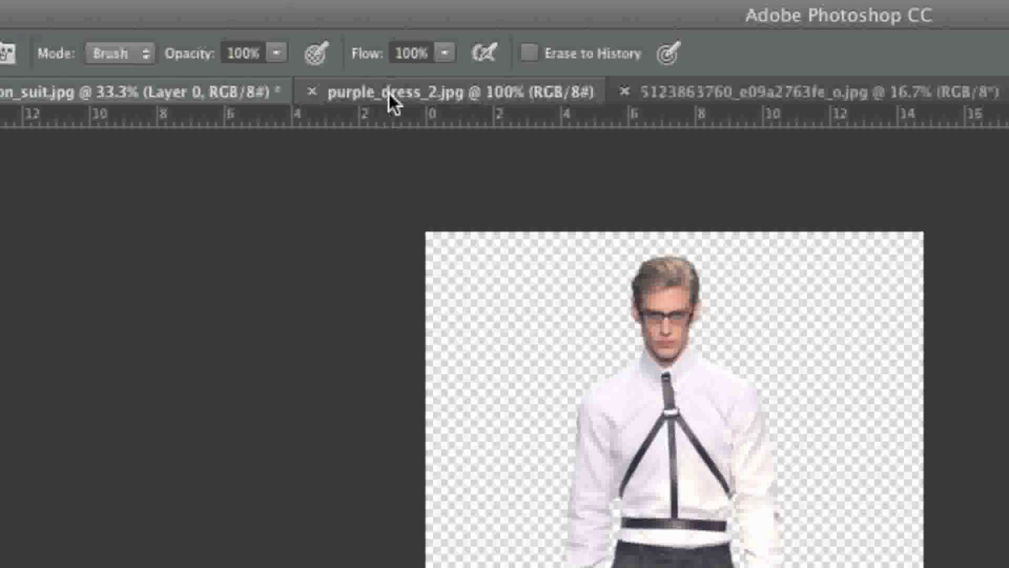
{"action": "left_click", "coordinate": [285, 47]}
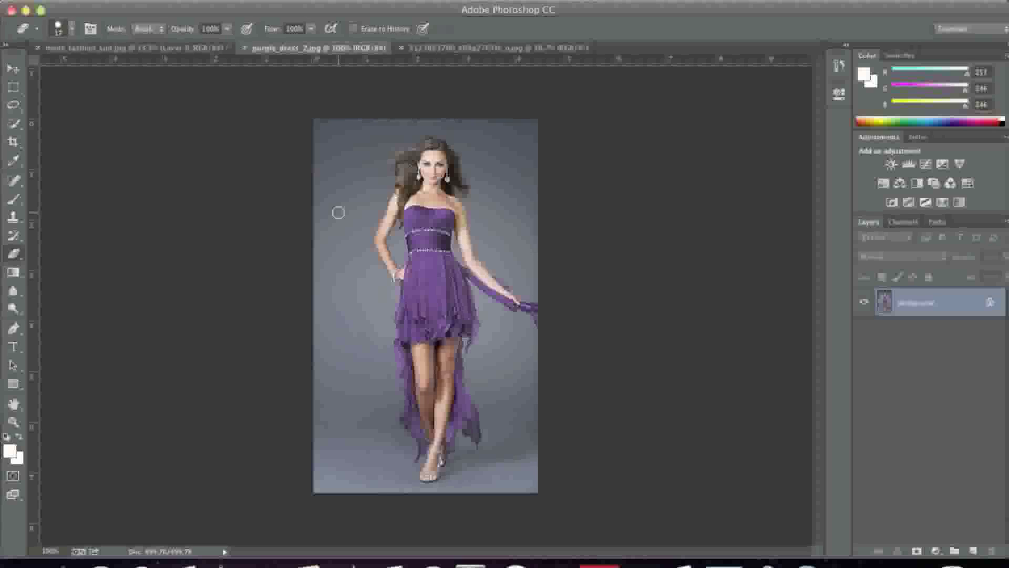
Step: Select the gray background beside the woman's bent arm, skirt and legs with the Quick Selection tool
{"action": "left_click", "coordinate": [16, 122]}
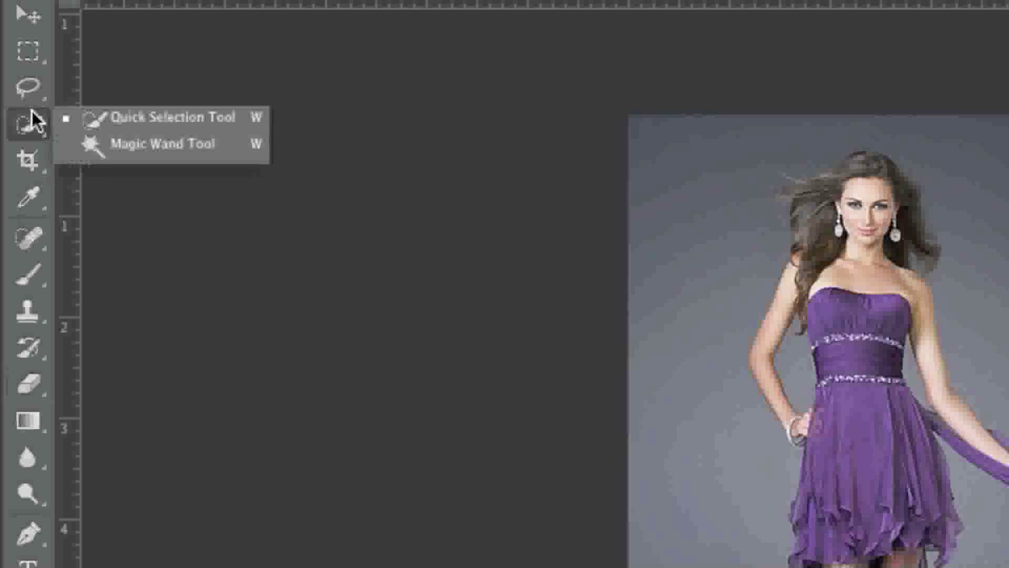
{"action": "left_click", "coordinate": [49, 116]}
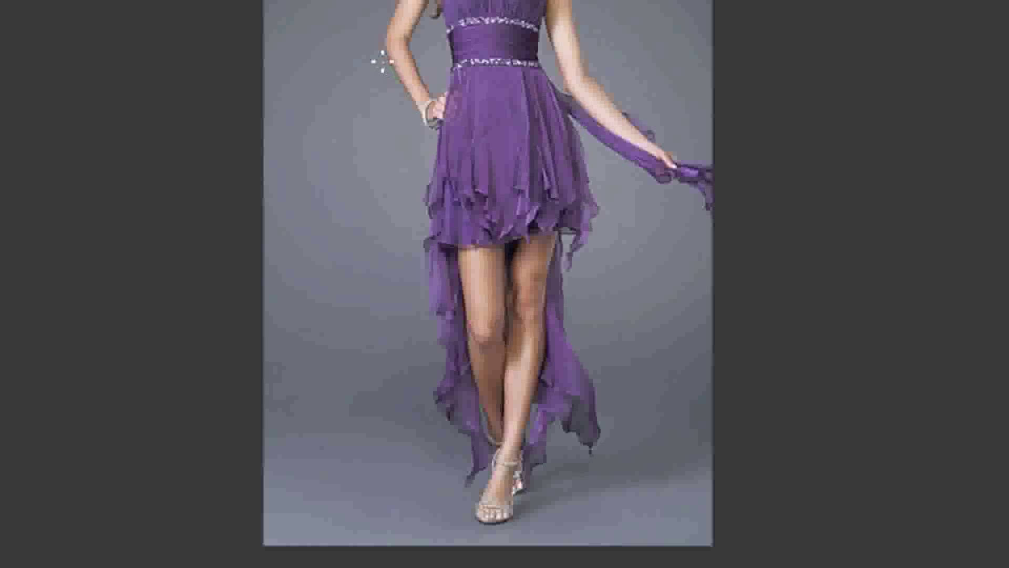
{"action": "left_click_drag", "start_coordinate": [417, 168], "coordinate": [414, 213]}
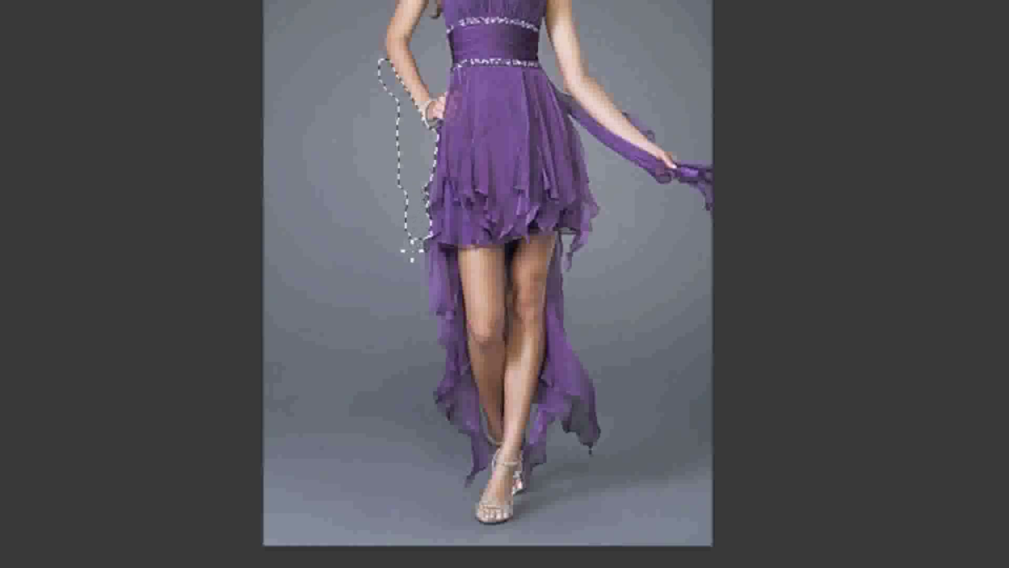
{"action": "left_click_drag", "start_coordinate": [408, 288], "coordinate": [417, 316]}
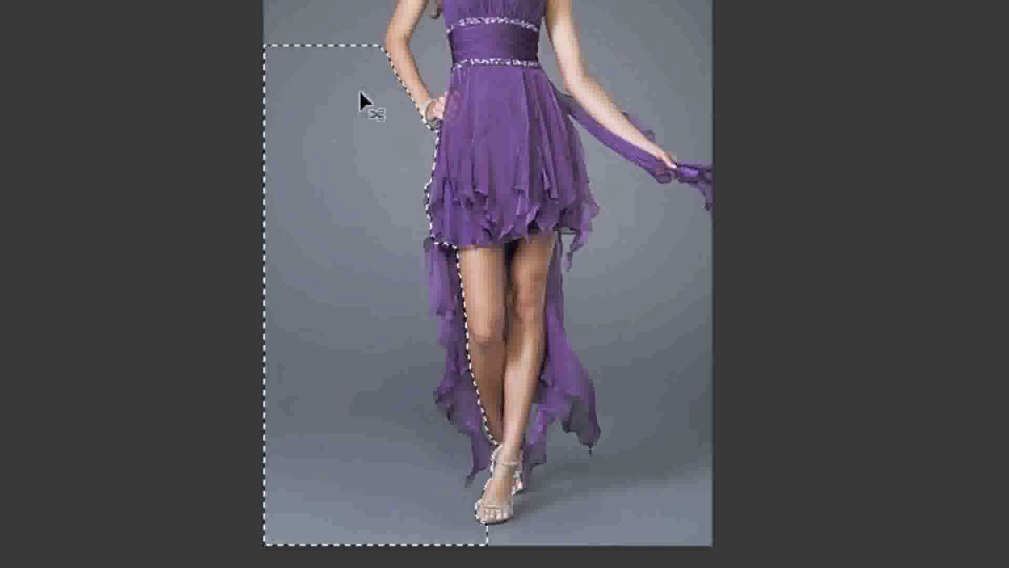
Step: Extend the background selection upward along the woman's bent arm and shoulder toward the top of her hair
{"action": "key", "text": "ctrl+plus"}
{"action": "key", "text": "ctrl+plus"}
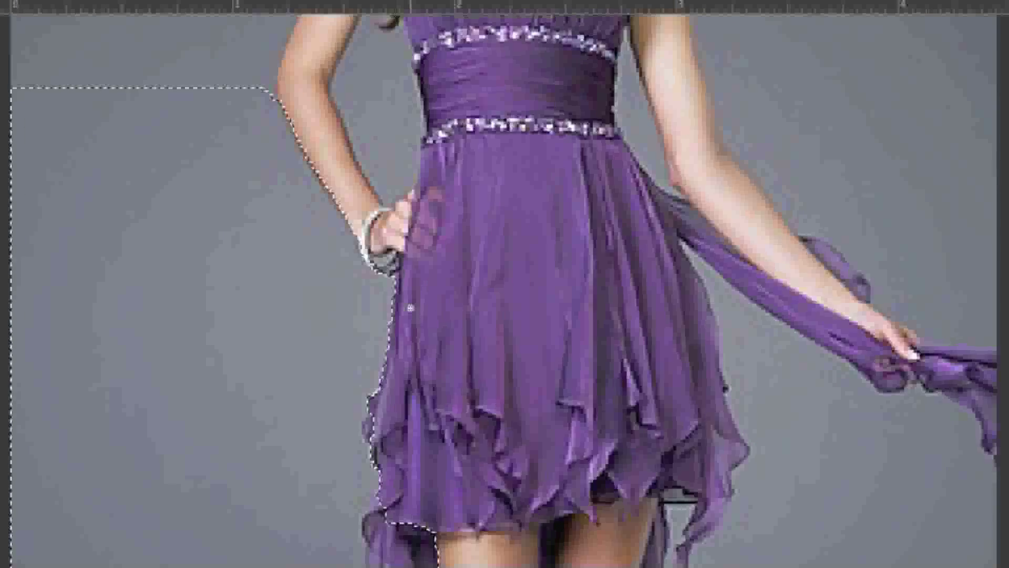
{"action": "scroll", "coordinate": [410, 308], "scroll_direction": "up", "scroll_amount": 5}
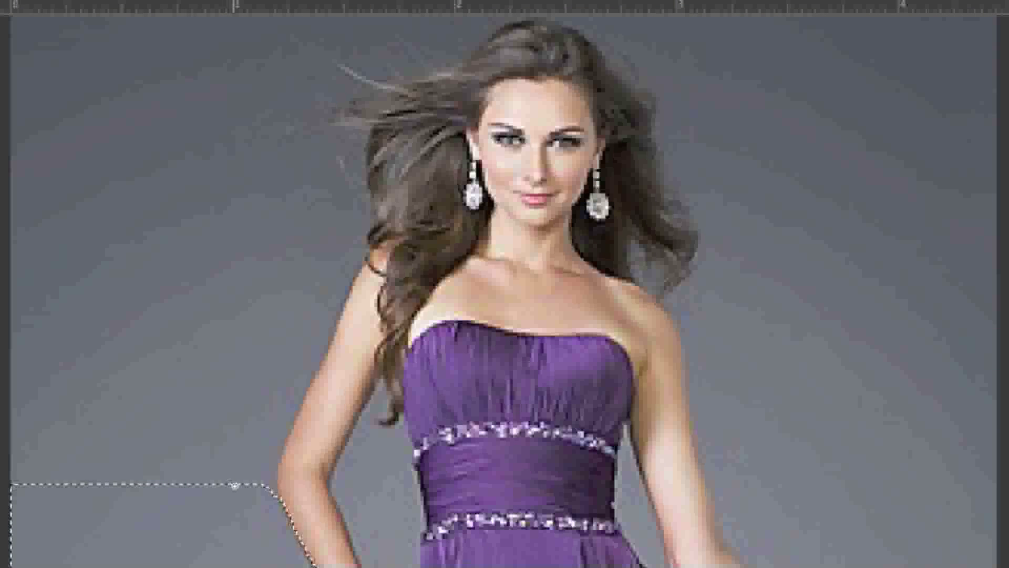
{"action": "left_click_drag", "start_coordinate": [290, 387], "coordinate": [318, 291]}
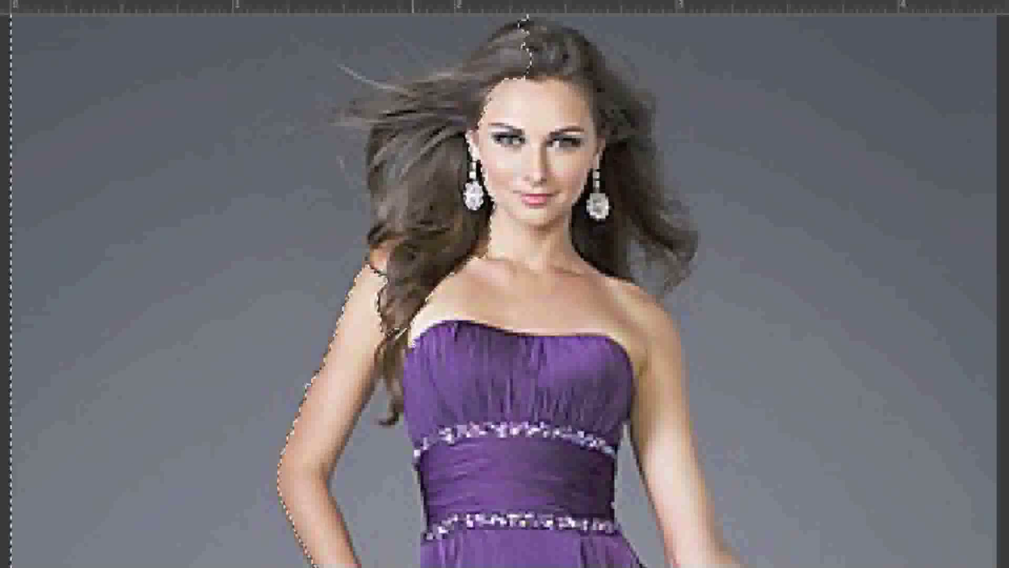
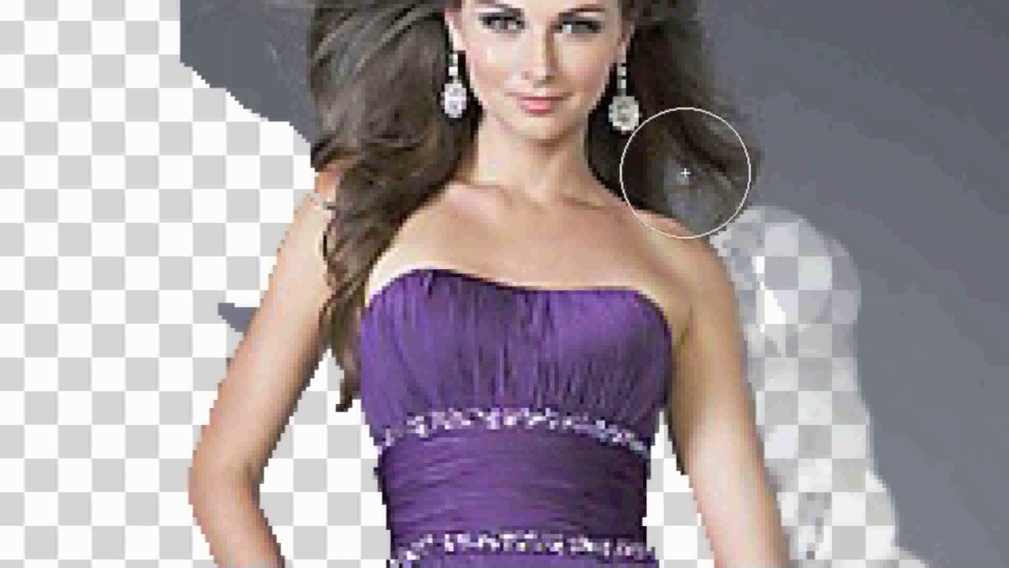
Step: Erase the gray background from the image-right shoulder around the hair to the image-left upper arm with the Background Eraser
{"action": "left_click_drag", "start_coordinate": [519, 177], "coordinate": [521, 196]}
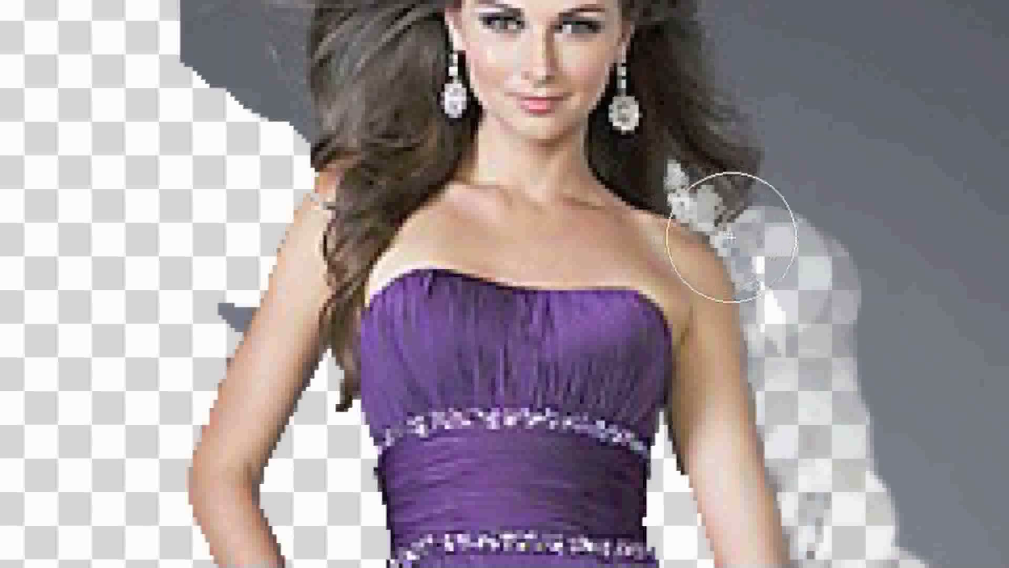
{"action": "scroll", "coordinate": [797, 299], "scroll_direction": "up", "scroll_amount": 9}
{"action": "mouse_move", "coordinate": [731, 275]}
{"action": "left_mouse_down"}
{"action": "mouse_move", "coordinate": [766, 383]}
{"action": "mouse_move", "coordinate": [766, 439]}
{"action": "mouse_move", "coordinate": [705, 185]}
{"action": "mouse_move", "coordinate": [556, 90]}
{"action": "mouse_move", "coordinate": [466, 86]}
{"action": "mouse_move", "coordinate": [380, 135]}
{"action": "mouse_move", "coordinate": [259, 147]}
{"action": "mouse_move", "coordinate": [259, 236]}
{"action": "mouse_move", "coordinate": [221, 378]}
{"action": "left_mouse_up"}
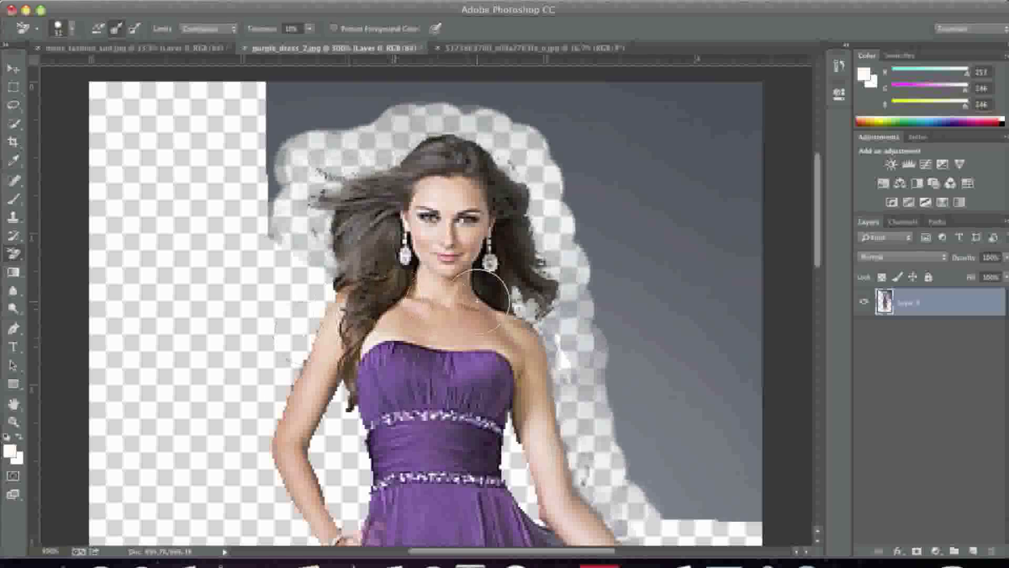
{"action": "scroll", "coordinate": [591, 304], "scroll_direction": "down", "scroll_amount": 10}
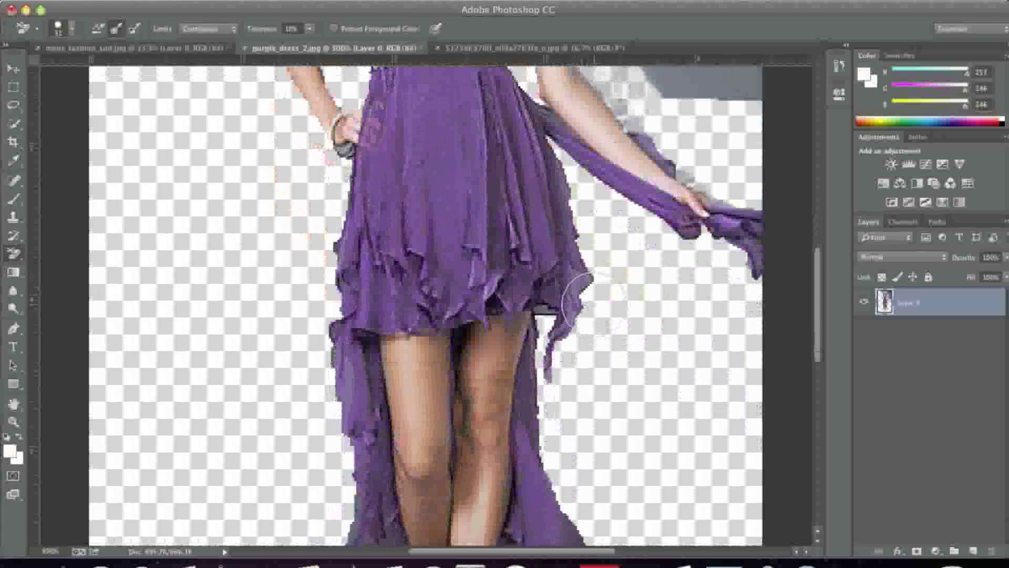
{"action": "scroll", "coordinate": [580, 304], "scroll_direction": "down", "scroll_amount": 6}
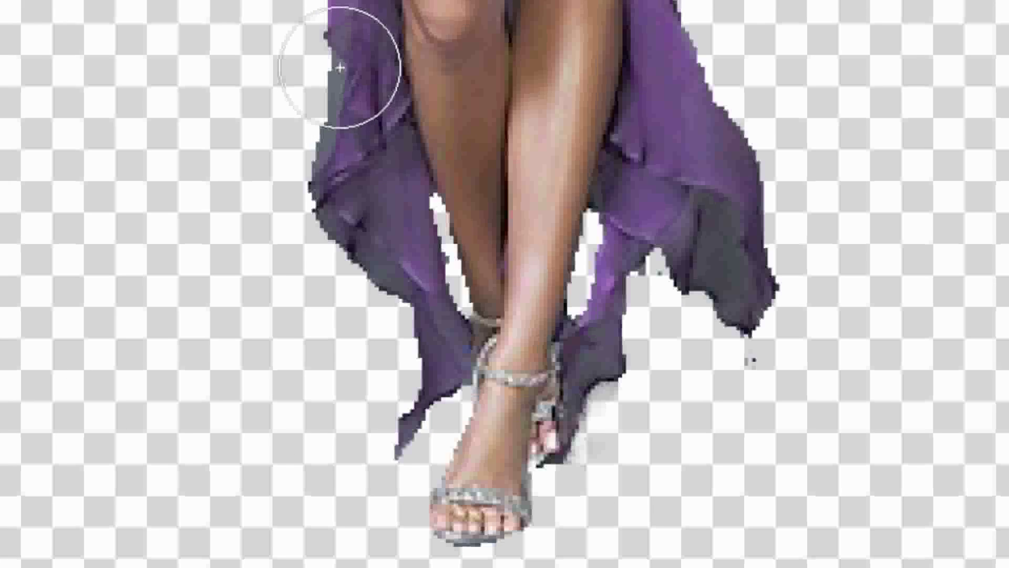
{"action": "mouse_move", "coordinate": [341, 68]}
{"action": "left_mouse_down"}
{"action": "mouse_move", "coordinate": [351, 117]}
{"action": "mouse_move", "coordinate": [305, 185]}
{"action": "mouse_move", "coordinate": [322, 152]}
{"action": "mouse_move", "coordinate": [310, 175]}
{"action": "mouse_move", "coordinate": [331, 74]}
{"action": "mouse_move", "coordinate": [324, 124]}
{"action": "left_mouse_up"}
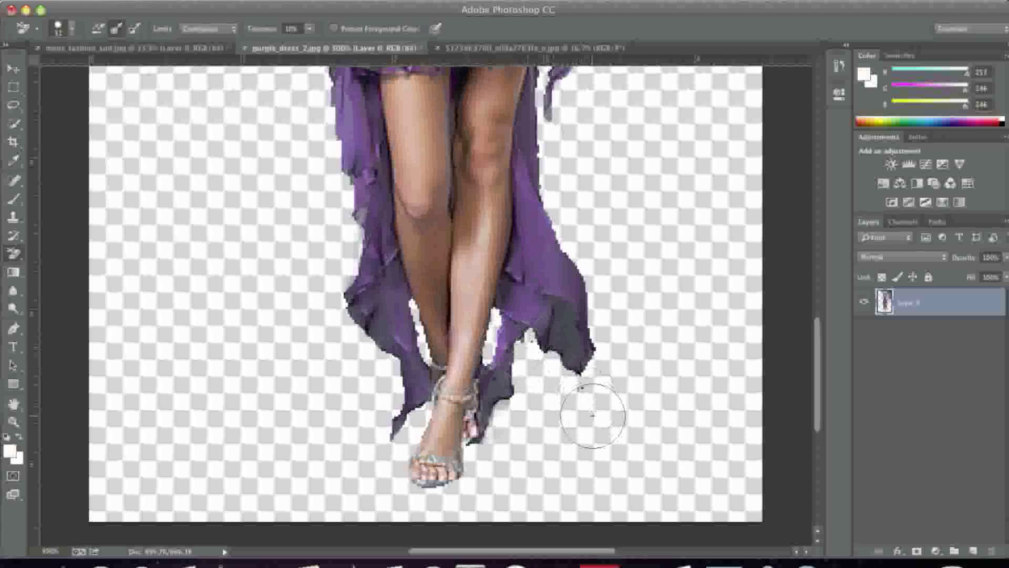
Step: Erase the gray background above the head, along the photo's top edge and beside the image-right hair and arm with the Eraser Tool
{"action": "scroll", "coordinate": [300, 288], "scroll_direction": "up", "scroll_amount": 15}
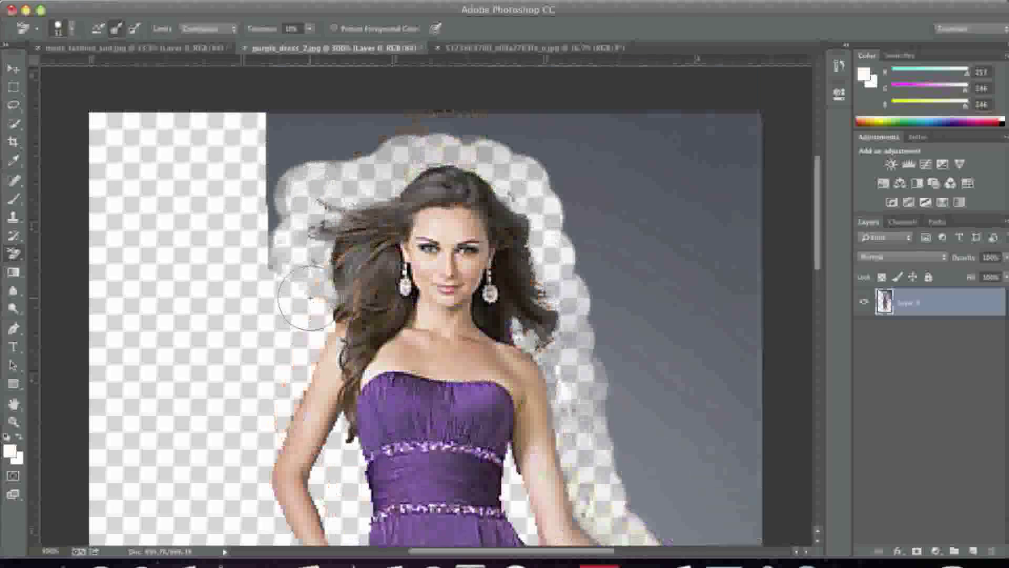
{"action": "scroll", "coordinate": [307, 298], "scroll_direction": "up", "scroll_amount": 3}
{"action": "right_click", "coordinate": [14, 253]}
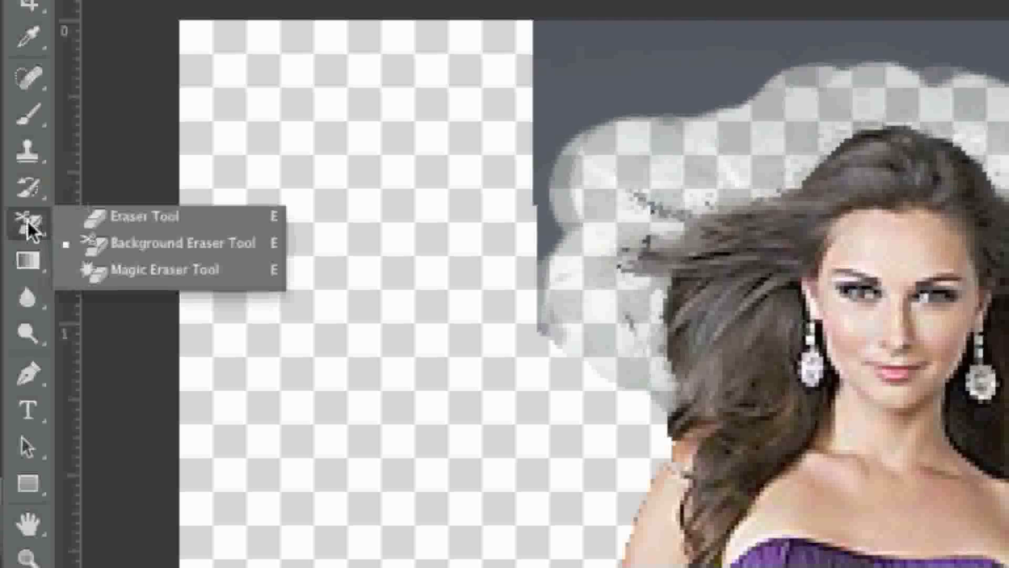
{"action": "left_click", "coordinate": [99, 218]}
{"action": "left_click", "coordinate": [275, 169]}
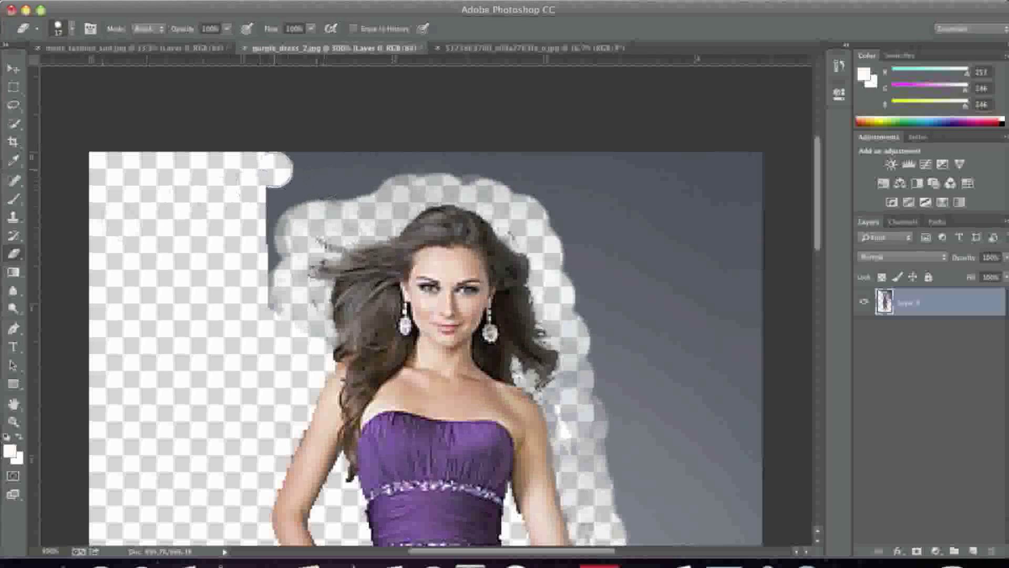
{"action": "mouse_move", "coordinate": [270, 302]}
{"action": "left_mouse_down"}
{"action": "mouse_move", "coordinate": [292, 200]}
{"action": "mouse_move", "coordinate": [416, 160]}
{"action": "left_mouse_up"}
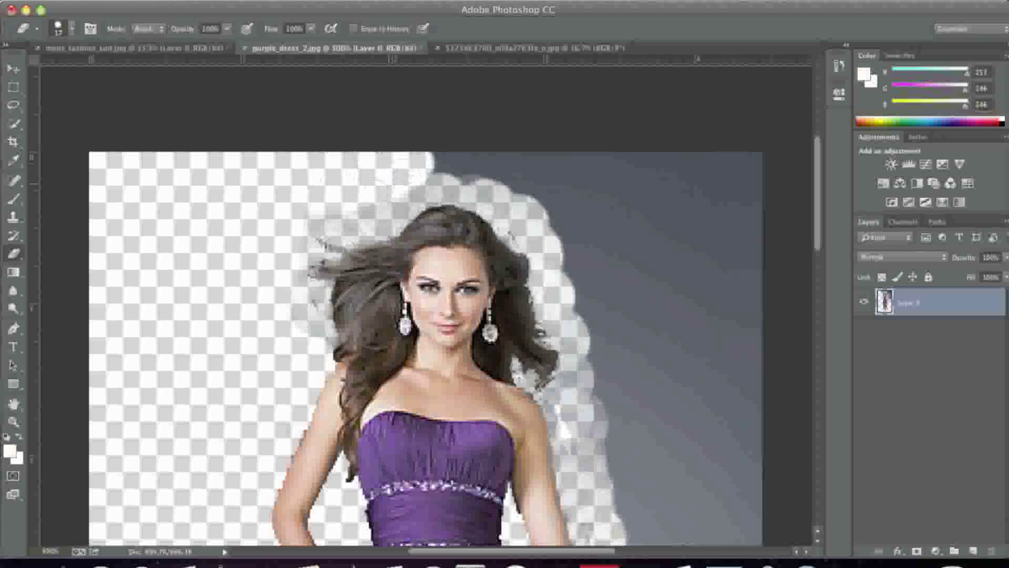
{"action": "mouse_move", "coordinate": [479, 171]}
{"action": "left_mouse_down"}
{"action": "mouse_move", "coordinate": [531, 179]}
{"action": "mouse_move", "coordinate": [608, 169]}
{"action": "mouse_move", "coordinate": [525, 147]}
{"action": "mouse_move", "coordinate": [746, 163]}
{"action": "left_mouse_up"}
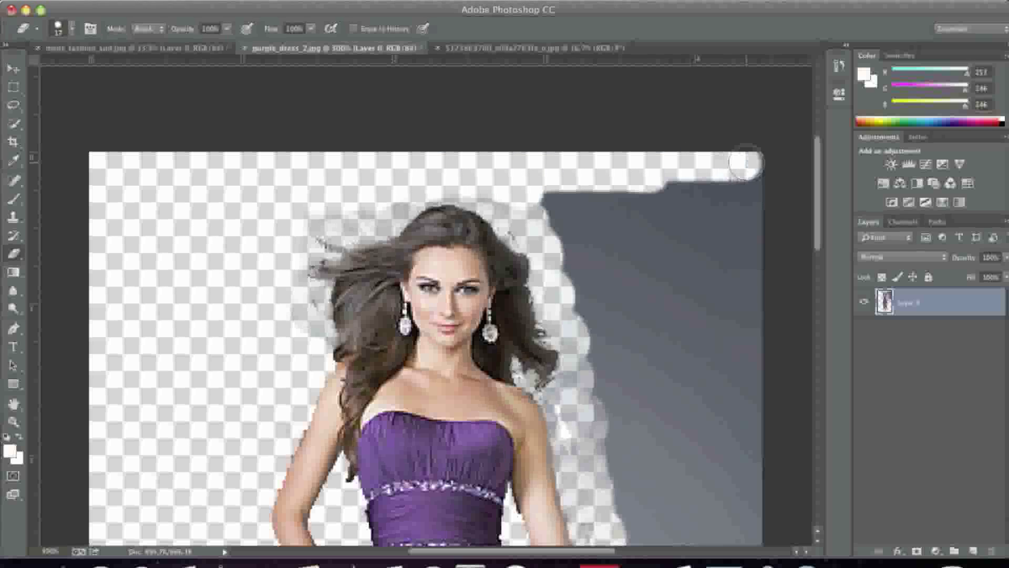
{"action": "scroll", "coordinate": [730, 174], "scroll_direction": "down", "scroll_amount": 3}
{"action": "mouse_move", "coordinate": [552, 140]}
{"action": "left_mouse_down"}
{"action": "mouse_move", "coordinate": [608, 270]}
{"action": "mouse_move", "coordinate": [600, 289]}
{"action": "mouse_move", "coordinate": [639, 476]}
{"action": "mouse_move", "coordinate": [688, 529]}
{"action": "mouse_move", "coordinate": [766, 522]}
{"action": "left_mouse_up"}
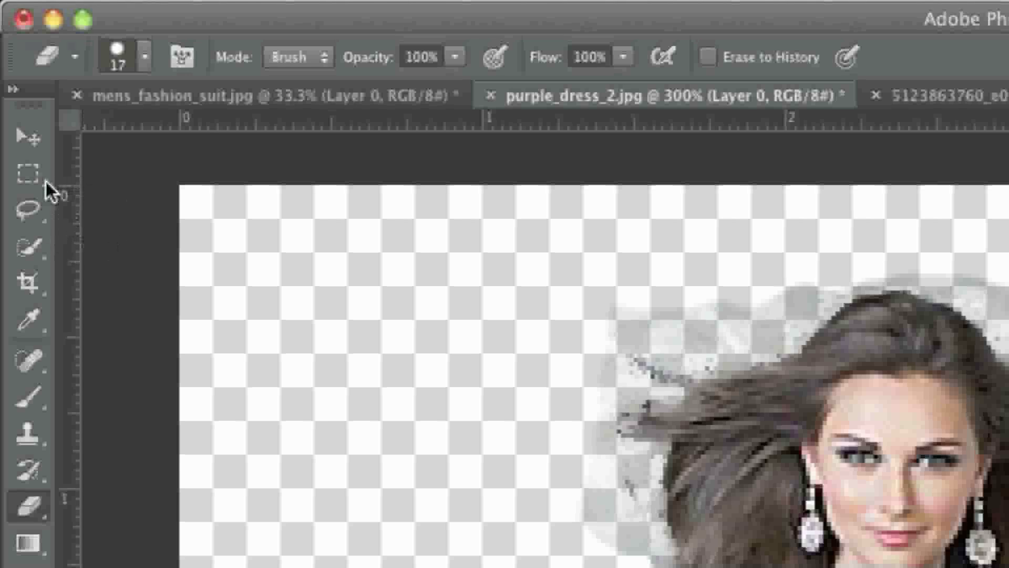
Step: Select the upper part of the remaining gray block with the Rectangular Marquee and clear it
{"action": "left_click", "coordinate": [13, 87]}
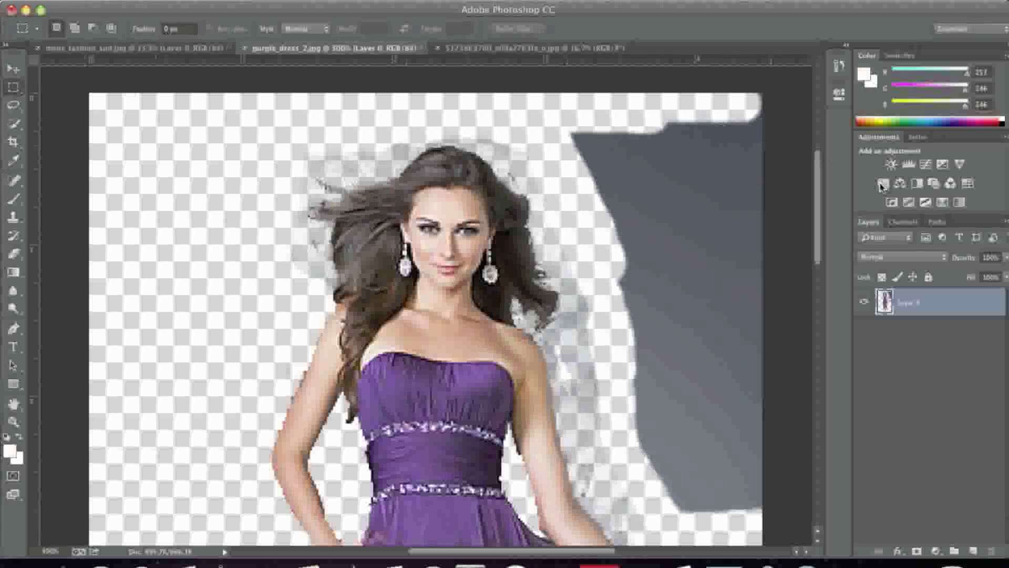
{"action": "left_click_drag", "start_coordinate": [566, 106], "coordinate": [770, 278]}
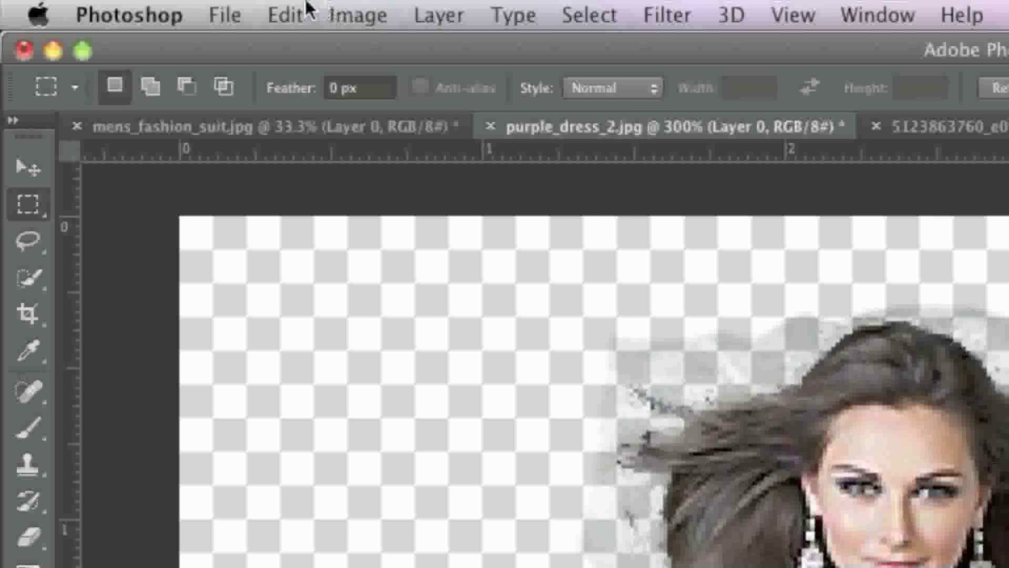
{"action": "left_click", "coordinate": [142, 0]}
{"action": "left_click", "coordinate": [348, 317]}
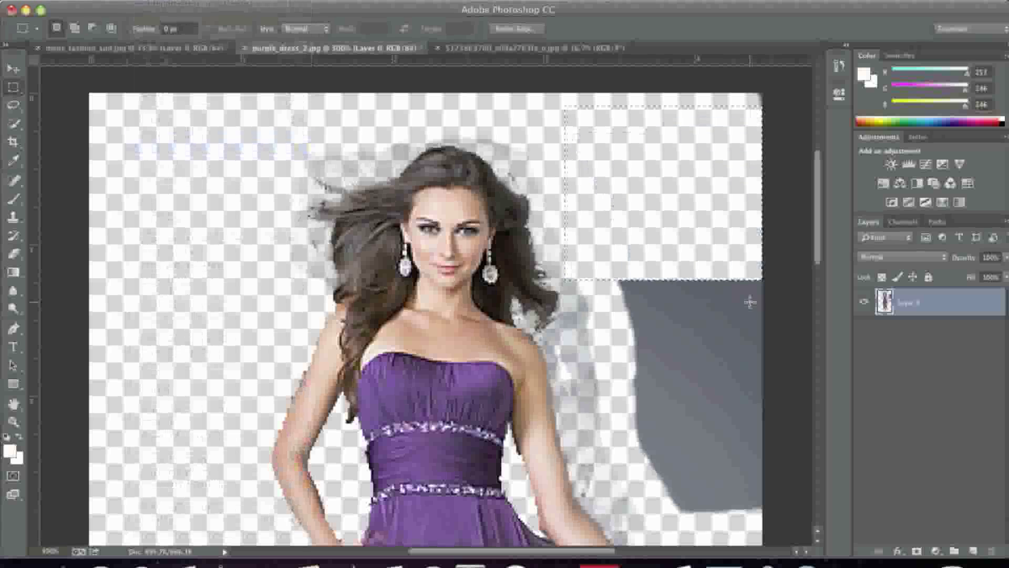
Step: Clear the rest of the gray block beside the image-right arm using rectangular selections, and deselect
{"action": "left_click_drag", "start_coordinate": [655, 259], "coordinate": [701, 404]}
{"action": "left_click", "coordinate": [323, 16]}
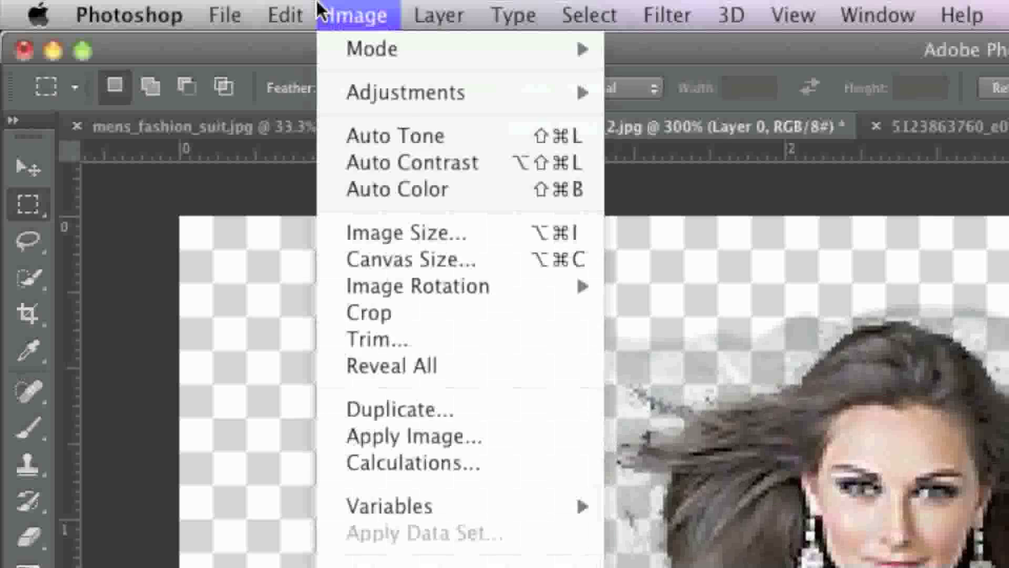
{"action": "left_click", "coordinate": [318, 321]}
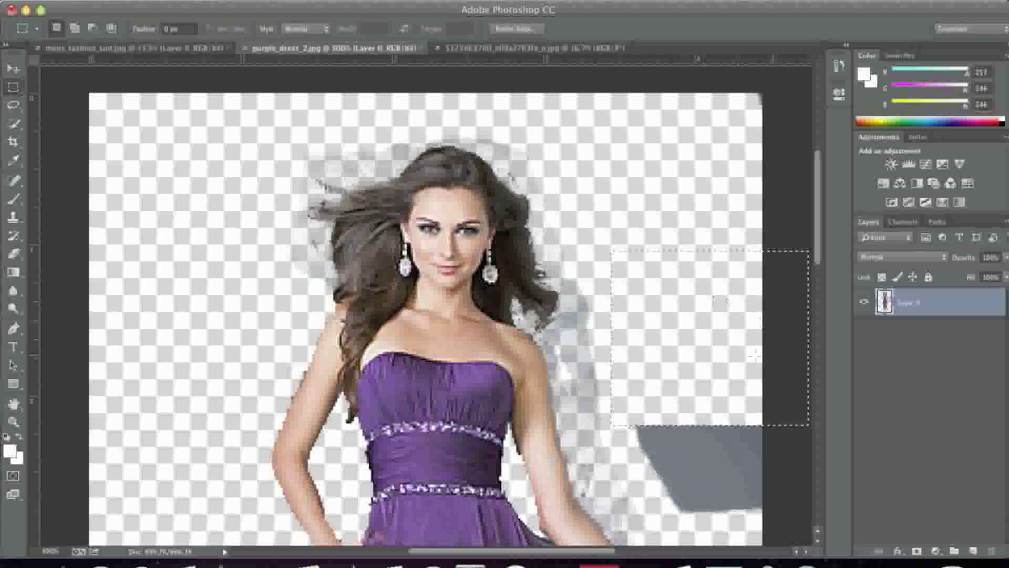
{"action": "left_click_drag", "start_coordinate": [707, 338], "coordinate": [724, 435]}
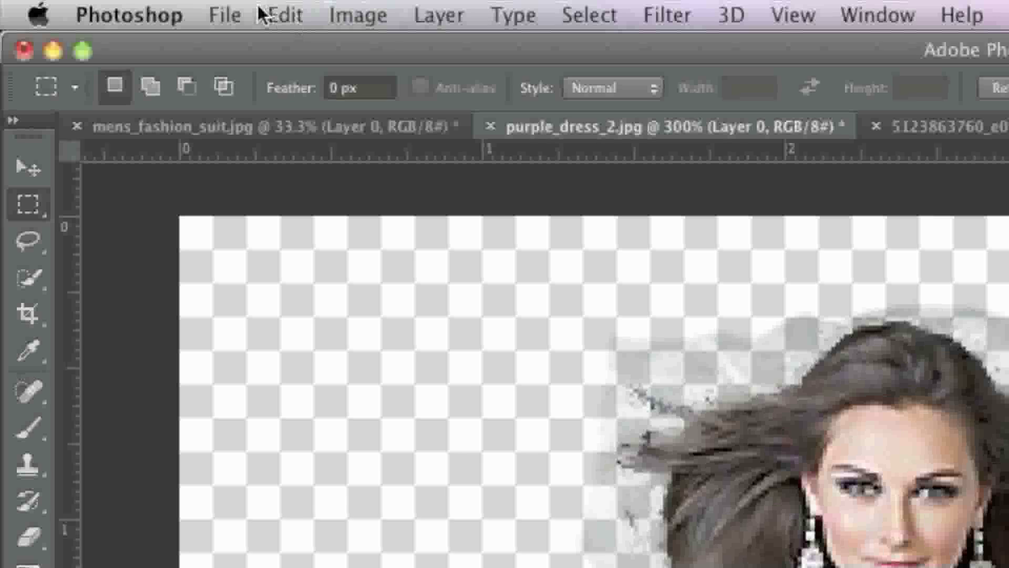
{"action": "left_click", "coordinate": [276, 15]}
{"action": "left_click", "coordinate": [386, 322]}
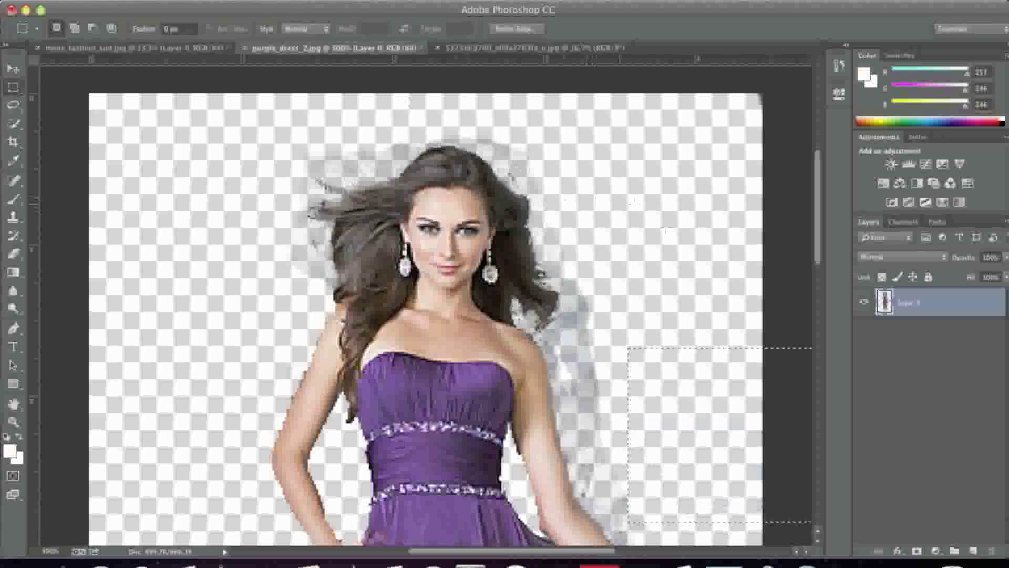
{"action": "right_click", "coordinate": [194, 213]}
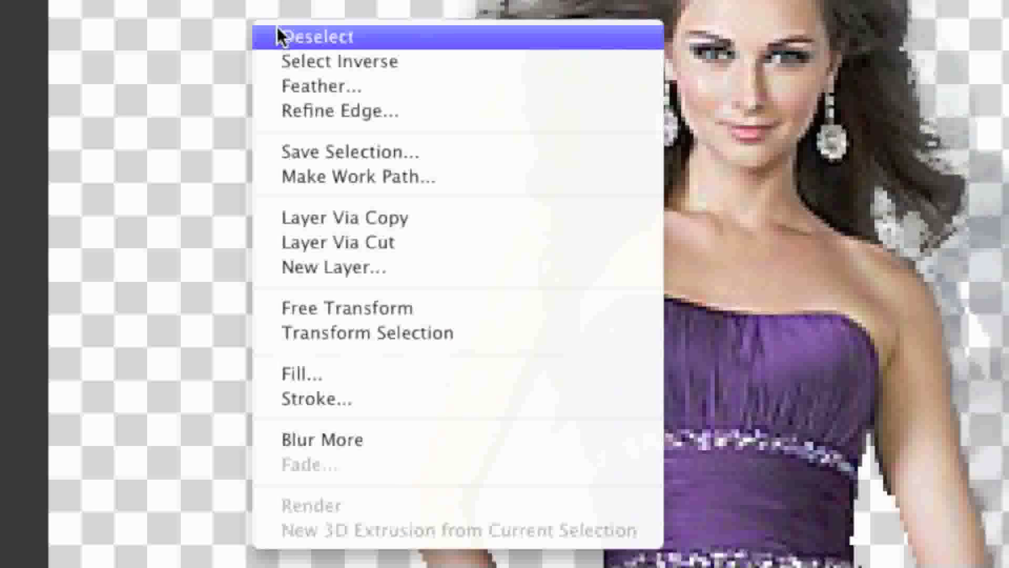
{"action": "left_click", "coordinate": [278, 29]}
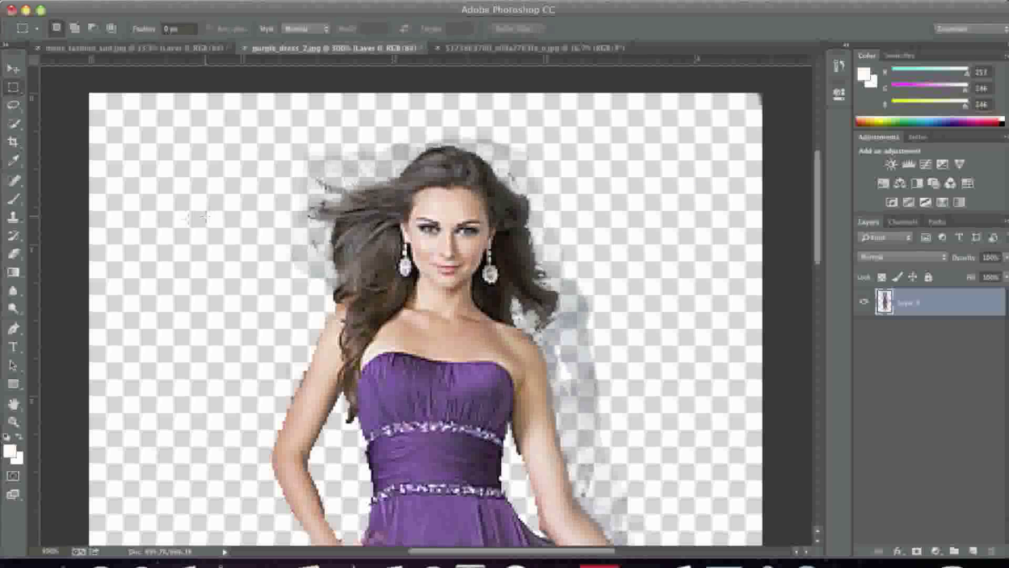
Step: Erase the faint haze above the head and beside the image-right hair, shoulder and upper arm with the Eraser Tool
{"action": "left_click", "coordinate": [15, 253]}
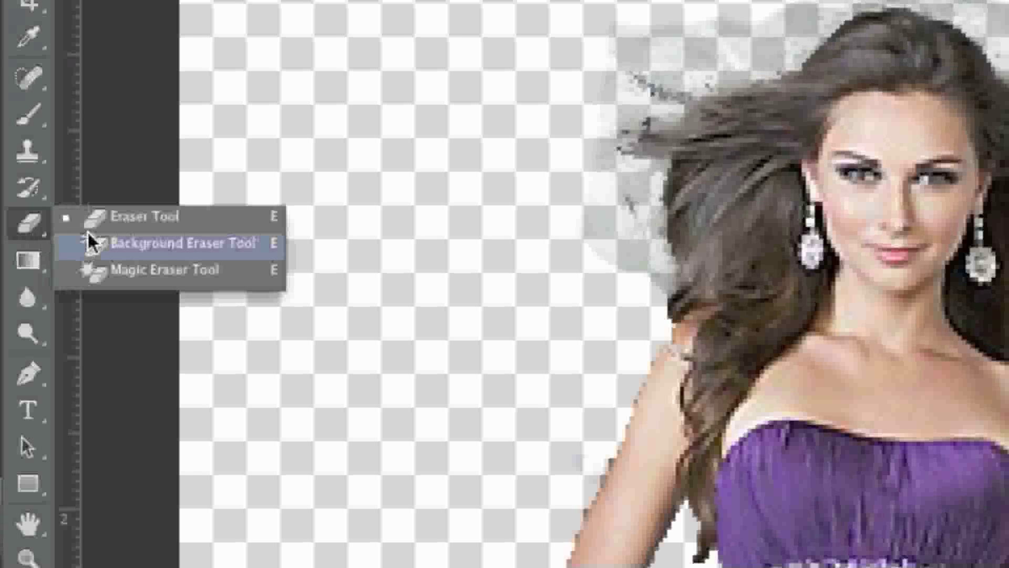
{"action": "left_click", "coordinate": [91, 243]}
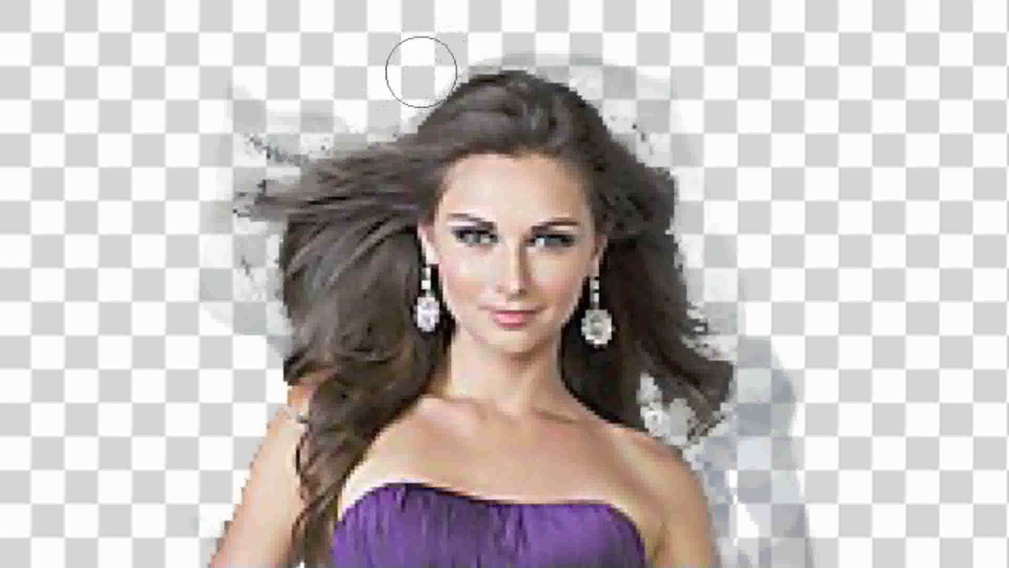
{"action": "mouse_move", "coordinate": [490, 38]}
{"action": "left_mouse_down"}
{"action": "mouse_move", "coordinate": [525, 33]}
{"action": "mouse_move", "coordinate": [581, 48]}
{"action": "mouse_move", "coordinate": [653, 124]}
{"action": "mouse_move", "coordinate": [693, 144]}
{"action": "mouse_move", "coordinate": [686, 78]}
{"action": "mouse_move", "coordinate": [707, 135]}
{"action": "left_mouse_up"}
{"action": "mouse_move", "coordinate": [748, 229]}
{"action": "left_mouse_down"}
{"action": "mouse_move", "coordinate": [798, 359]}
{"action": "mouse_move", "coordinate": [800, 414]}
{"action": "mouse_move", "coordinate": [780, 456]}
{"action": "mouse_move", "coordinate": [771, 552]}
{"action": "mouse_move", "coordinate": [763, 495]}
{"action": "mouse_move", "coordinate": [758, 552]}
{"action": "mouse_move", "coordinate": [577, 424]}
{"action": "left_mouse_up"}
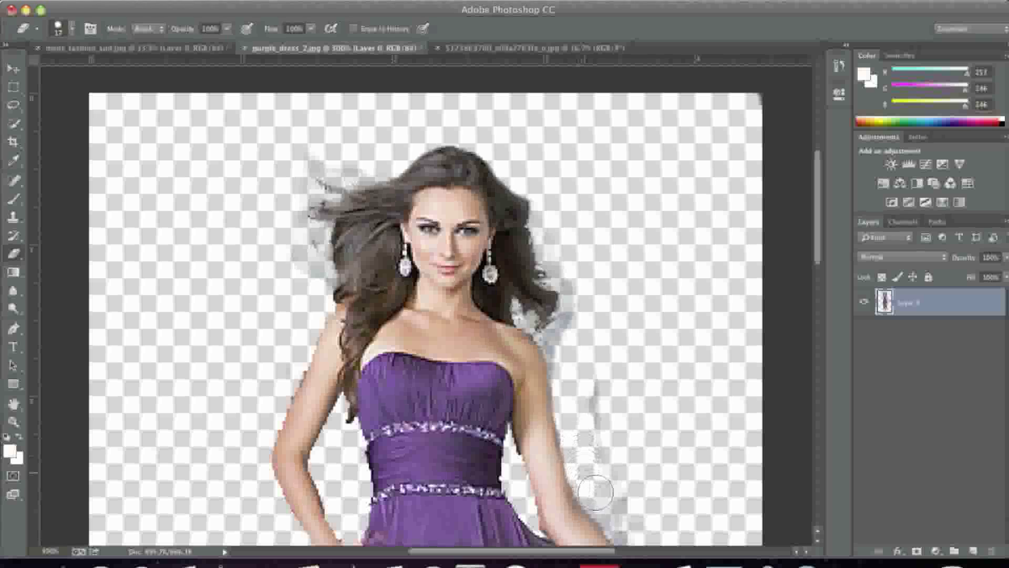
Step: Erase the gray residue along the outstretched forearm, hand and the held purple scarf
{"action": "scroll", "coordinate": [619, 477], "scroll_direction": "down", "scroll_amount": 5}
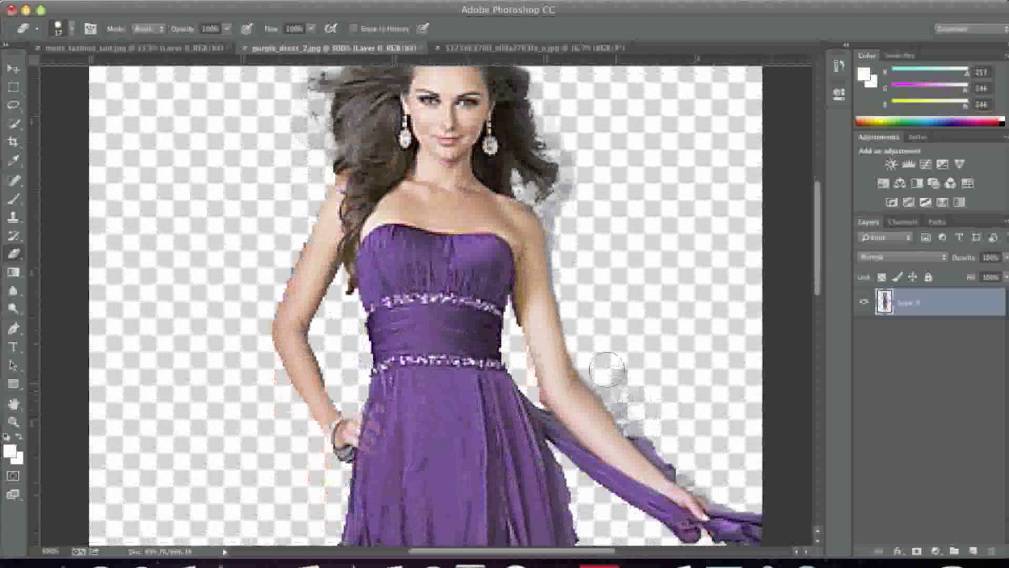
{"action": "left_click_drag", "start_coordinate": [599, 367], "coordinate": [657, 426]}
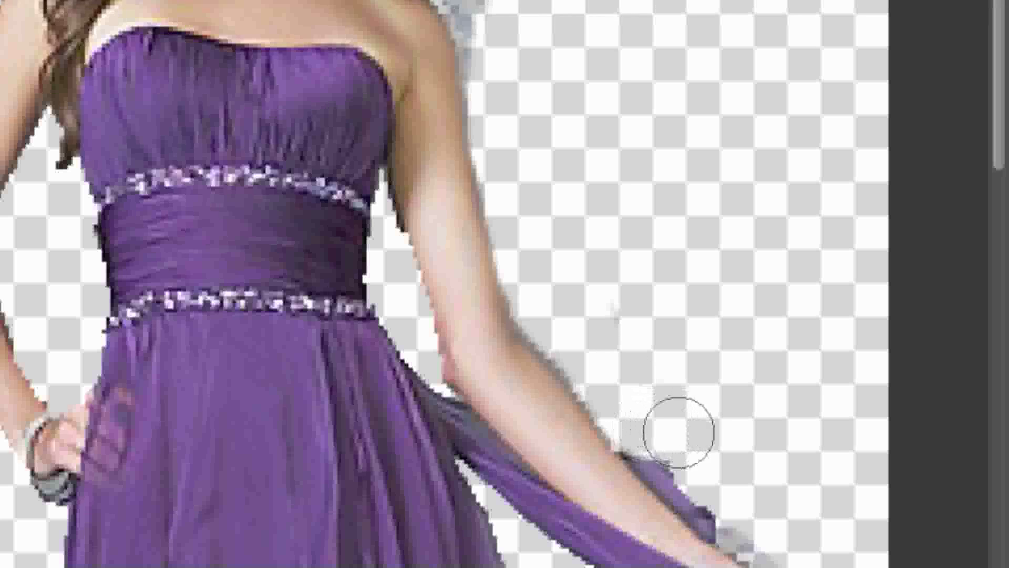
{"action": "scroll", "coordinate": [670, 347], "scroll_direction": "down", "scroll_amount": 8}
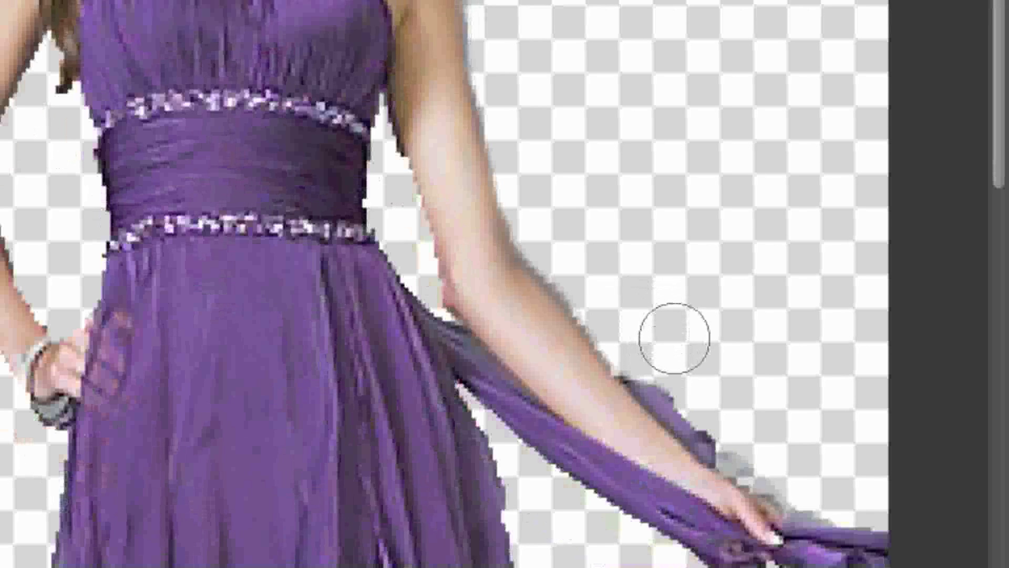
{"action": "mouse_move", "coordinate": [739, 322]}
{"action": "left_mouse_down"}
{"action": "mouse_move", "coordinate": [757, 304]}
{"action": "mouse_move", "coordinate": [828, 357]}
{"action": "left_mouse_up"}
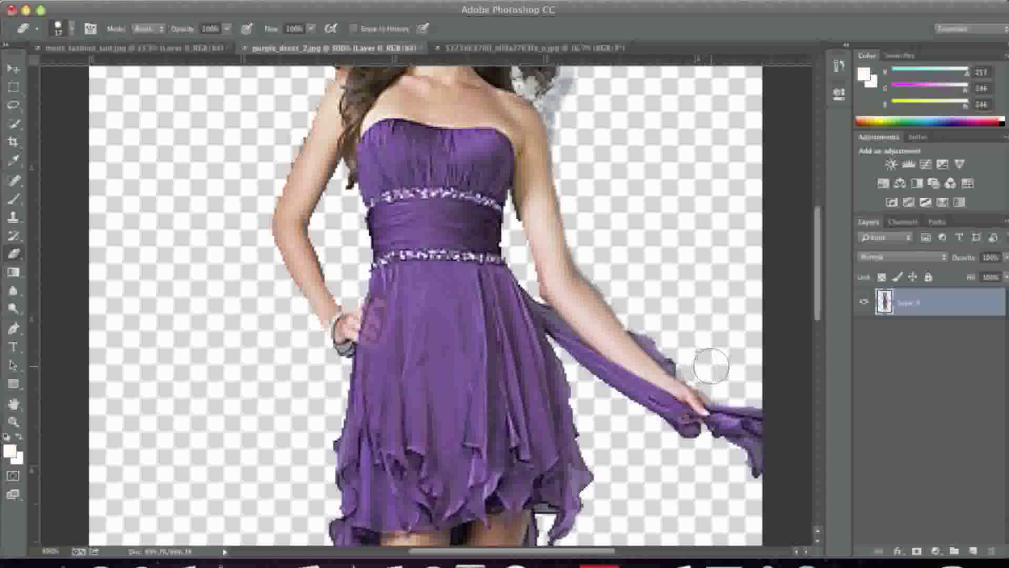
Step: Erase the haze beside the image-right shoulder and hair, and above the image-left flyaway strands
{"action": "scroll", "coordinate": [757, 307], "scroll_direction": "up", "scroll_amount": 10}
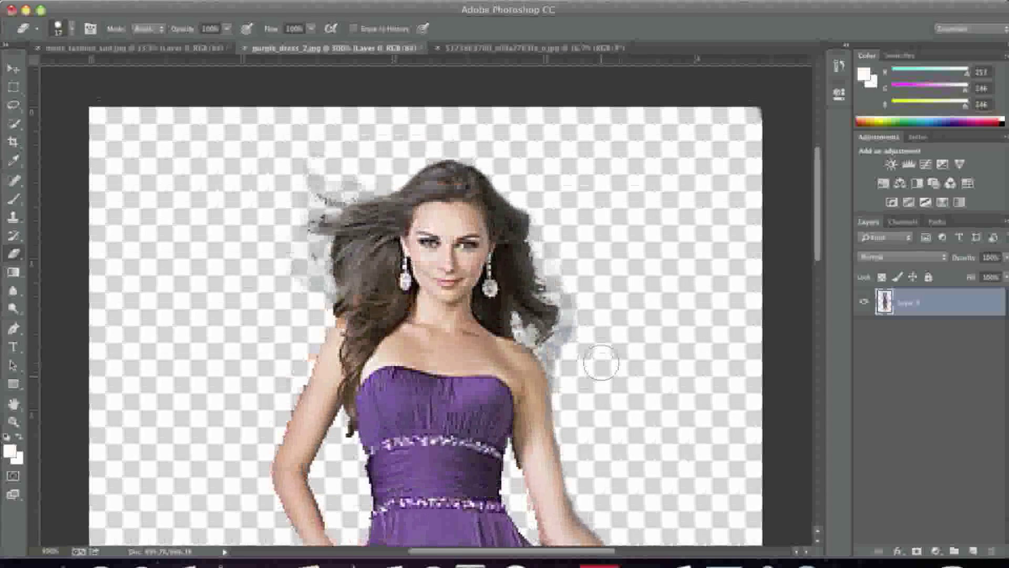
{"action": "scroll", "coordinate": [601, 363], "scroll_direction": "up", "scroll_amount": 3}
{"action": "left_click_drag", "start_coordinate": [568, 406], "coordinate": [570, 391]}
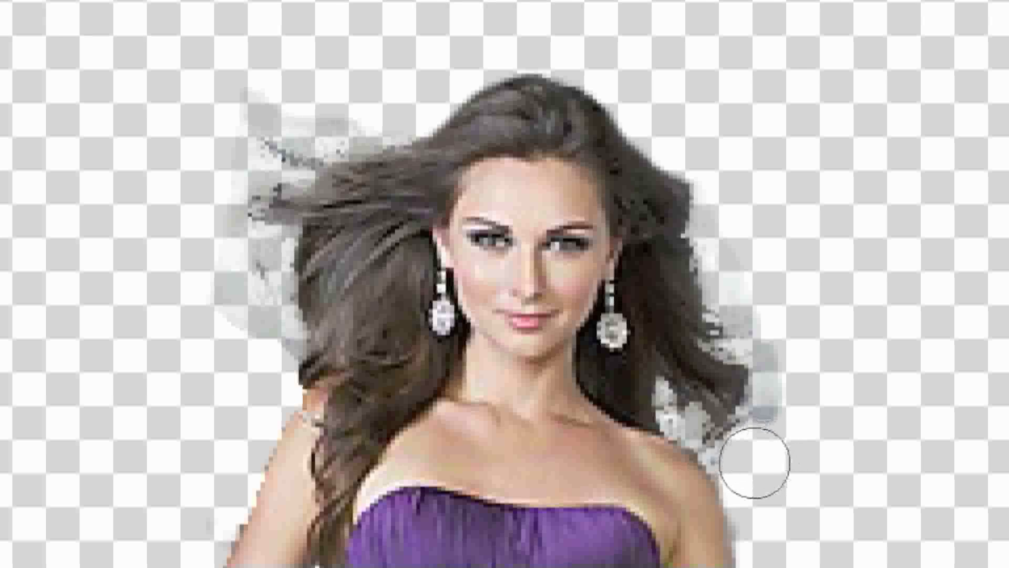
{"action": "mouse_move", "coordinate": [749, 473]}
{"action": "left_mouse_down"}
{"action": "mouse_move", "coordinate": [777, 441]}
{"action": "mouse_move", "coordinate": [786, 393]}
{"action": "mouse_move", "coordinate": [773, 326]}
{"action": "left_mouse_up"}
{"action": "mouse_move", "coordinate": [239, 62]}
{"action": "left_mouse_down"}
{"action": "mouse_move", "coordinate": [277, 92]}
{"action": "mouse_move", "coordinate": [354, 107]}
{"action": "left_mouse_up"}
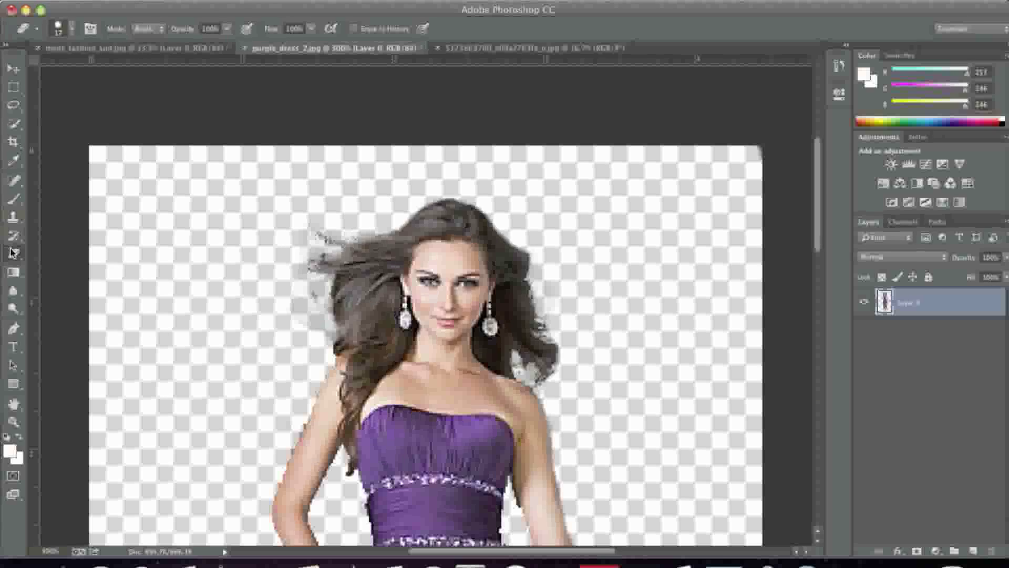
Step: Set the Background Eraser to 41% tolerance and a 12 px brush
{"action": "left_click", "coordinate": [14, 254]}
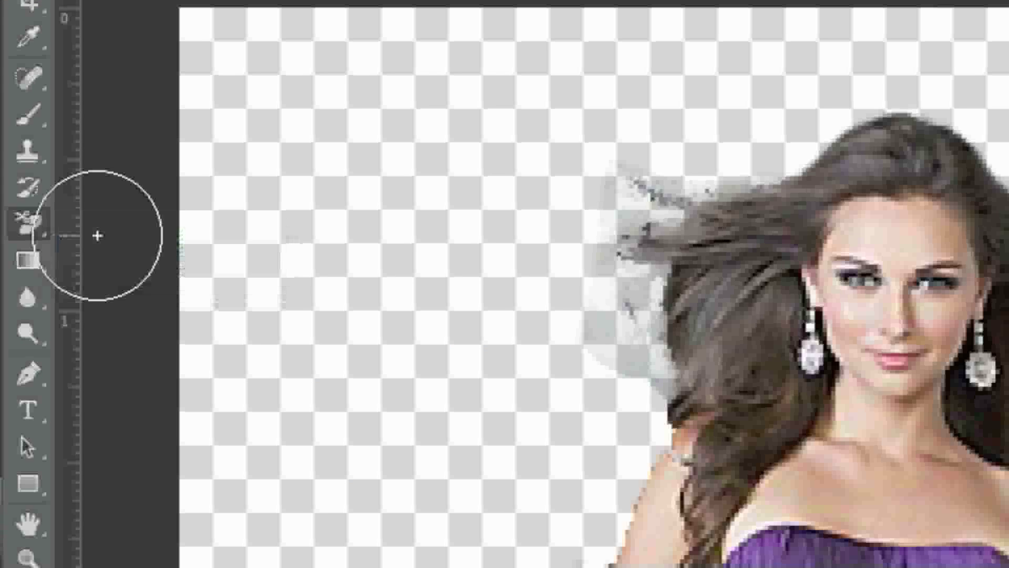
{"action": "left_click", "coordinate": [47, 261]}
{"action": "left_click", "coordinate": [310, 29]}
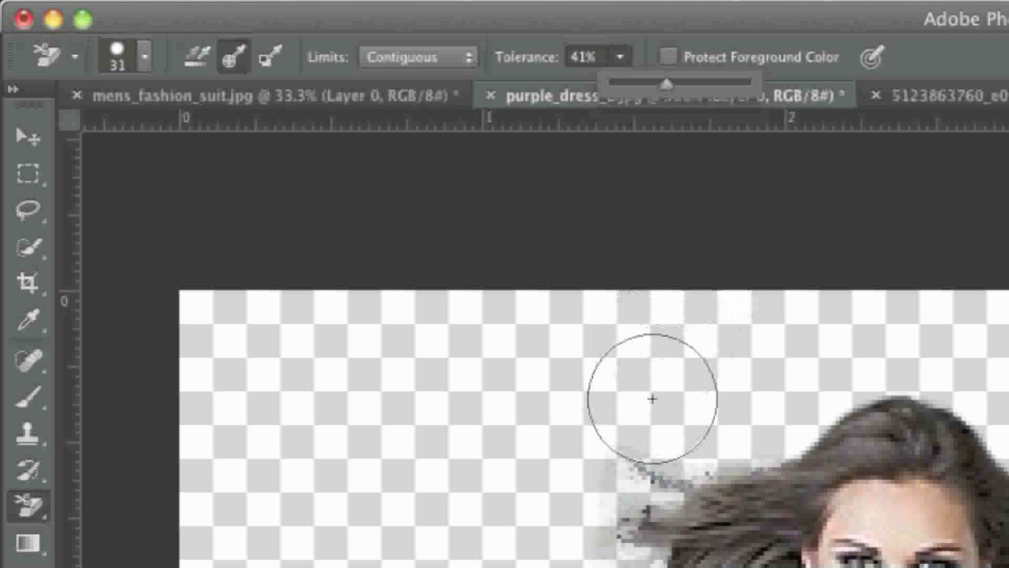
{"action": "left_click", "coordinate": [146, 57]}
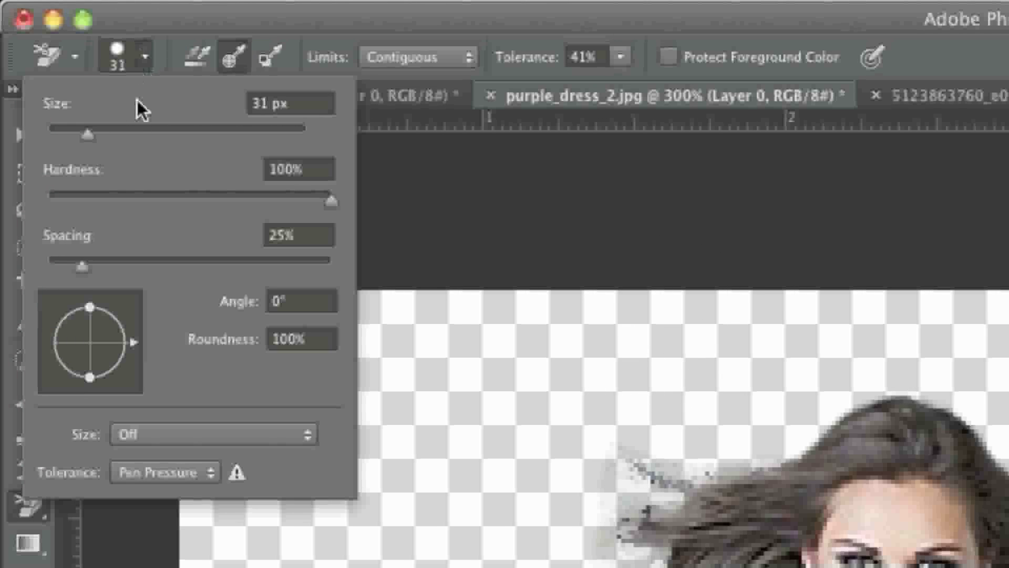
{"action": "left_click_drag", "start_coordinate": [90, 134], "coordinate": [59, 134]}
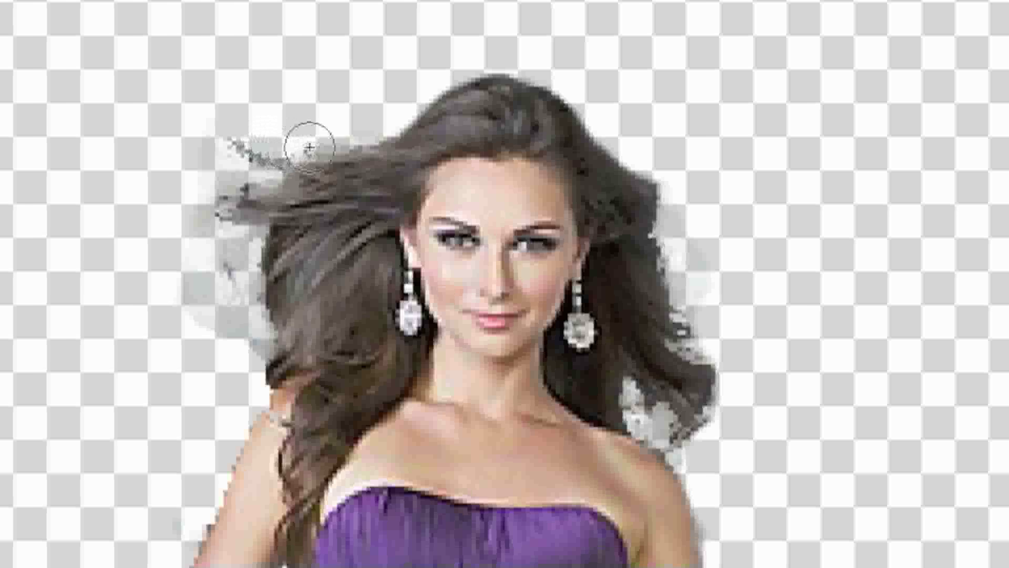
Step: Erase the haze between the image-left flyaway strands and down beside the hair with the Background Eraser
{"action": "mouse_move", "coordinate": [305, 148]}
{"action": "left_mouse_down"}
{"action": "mouse_move", "coordinate": [225, 137]}
{"action": "mouse_move", "coordinate": [256, 168]}
{"action": "left_mouse_up"}
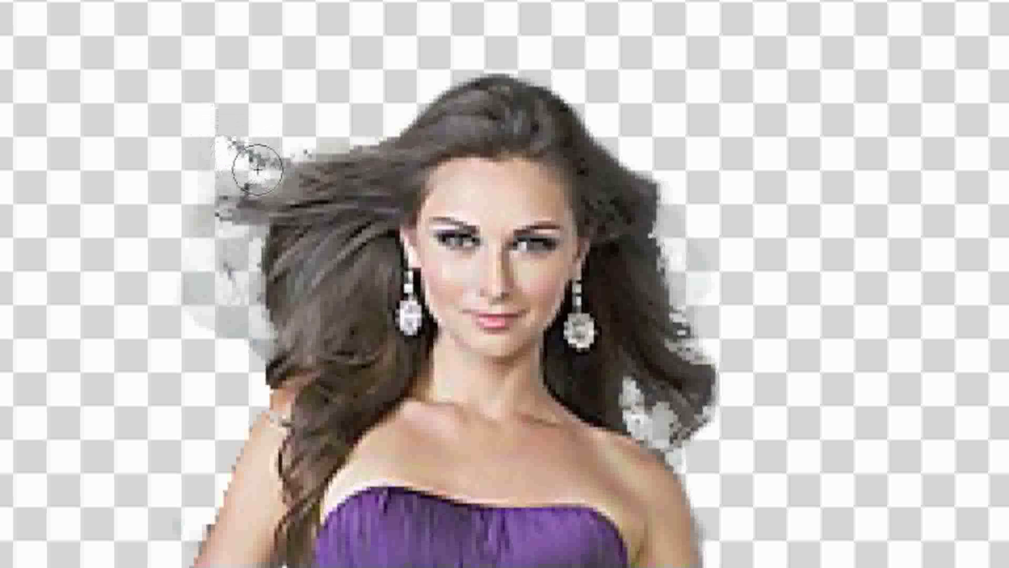
{"action": "mouse_move", "coordinate": [218, 229]}
{"action": "left_mouse_down"}
{"action": "mouse_move", "coordinate": [239, 291]}
{"action": "mouse_move", "coordinate": [231, 276]}
{"action": "mouse_move", "coordinate": [252, 281]}
{"action": "mouse_move", "coordinate": [266, 376]}
{"action": "left_mouse_up"}
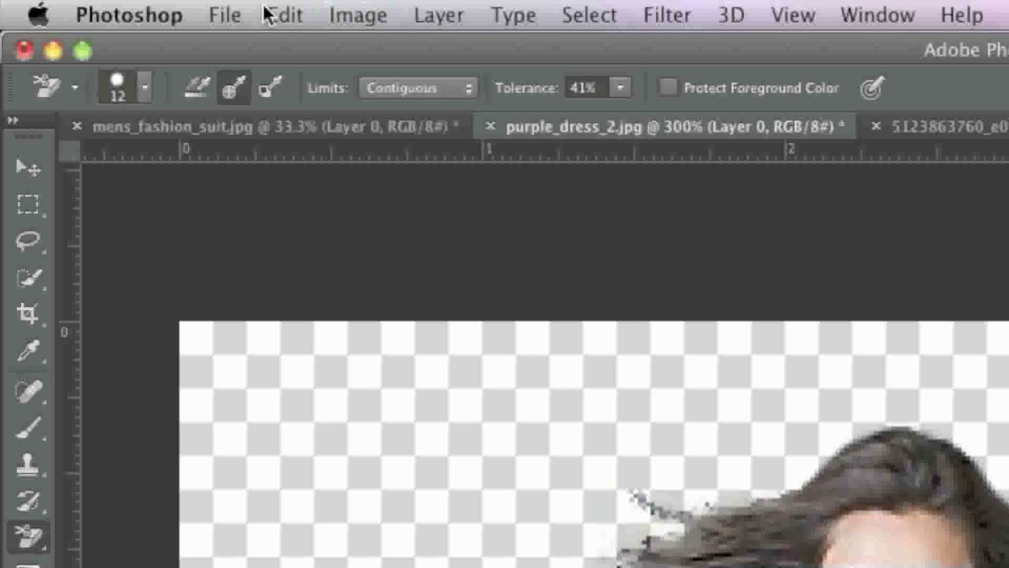
Step: Undo the last Background Eraser stroke and erase the haze beside the image-left hair again
{"action": "left_click", "coordinate": [143, 0]}
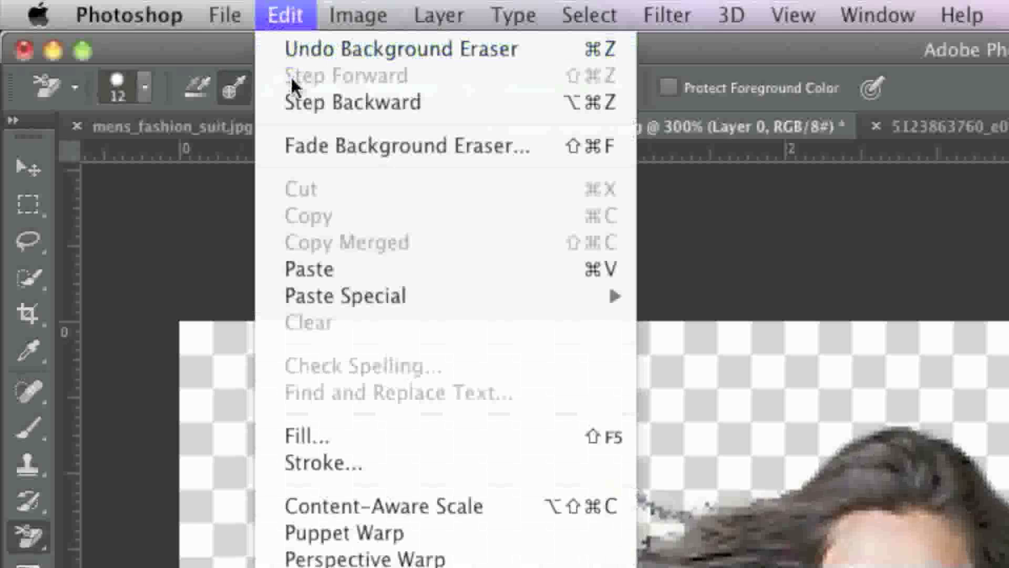
{"action": "left_click", "coordinate": [304, 49]}
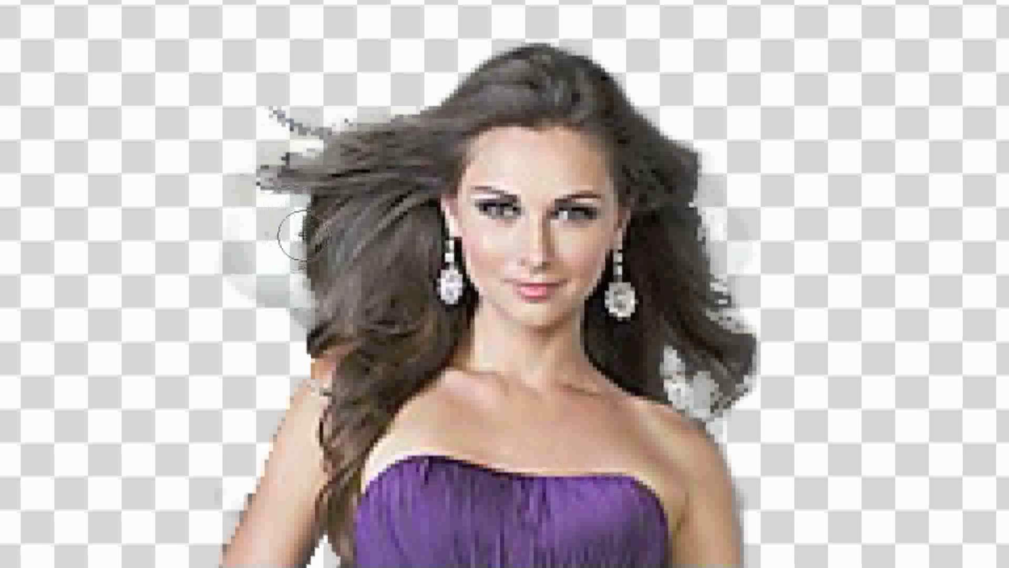
{"action": "mouse_move", "coordinate": [295, 232]}
{"action": "left_mouse_down"}
{"action": "mouse_move", "coordinate": [301, 291]}
{"action": "mouse_move", "coordinate": [287, 342]}
{"action": "left_mouse_up"}
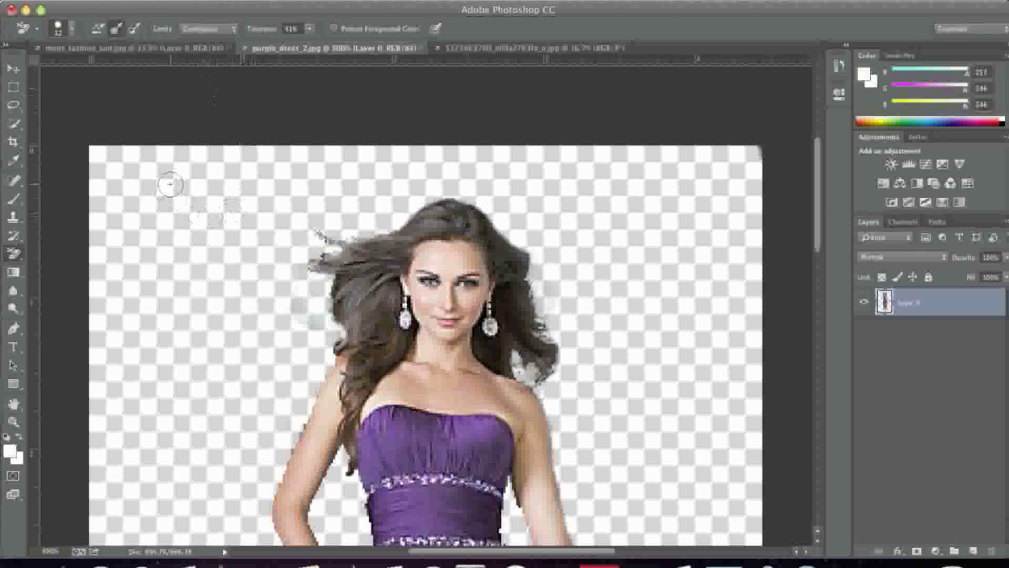
Step: Erase the remaining haze beside the image-left hair using the regular Eraser with a 17 px brush
{"action": "left_click", "coordinate": [14, 254]}
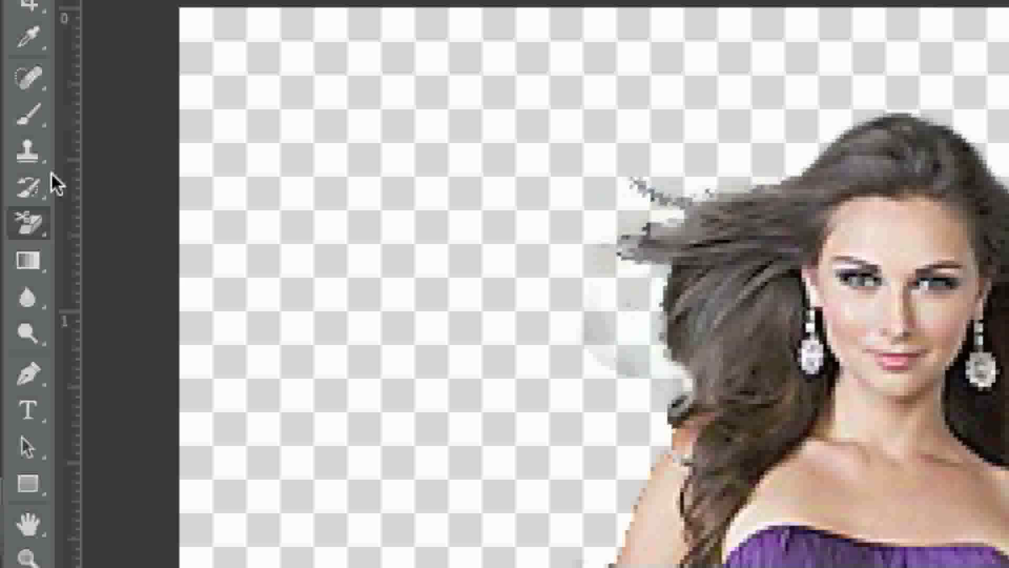
{"action": "left_click", "coordinate": [49, 252]}
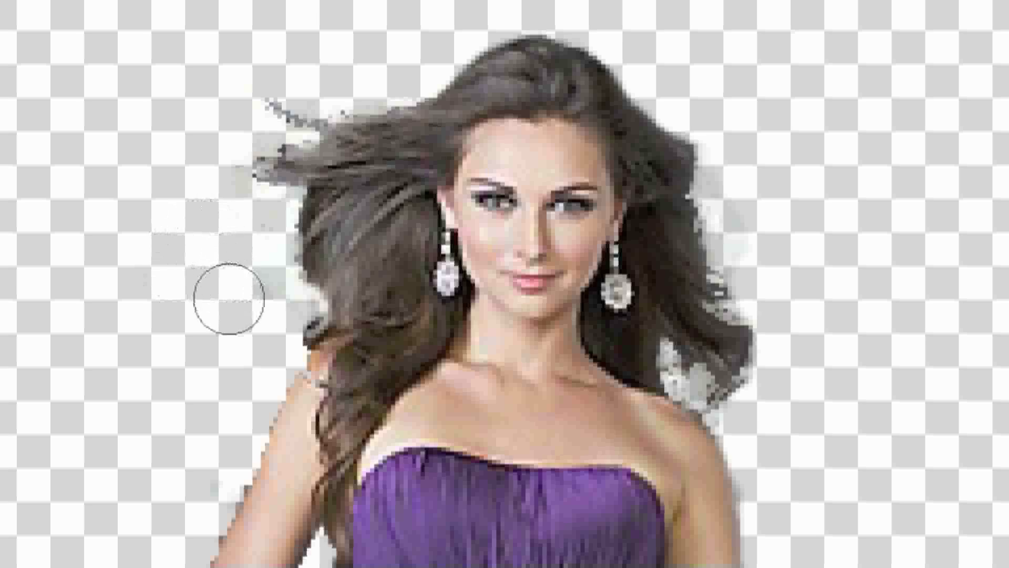
{"action": "left_click_drag", "start_coordinate": [229, 299], "coordinate": [273, 322]}
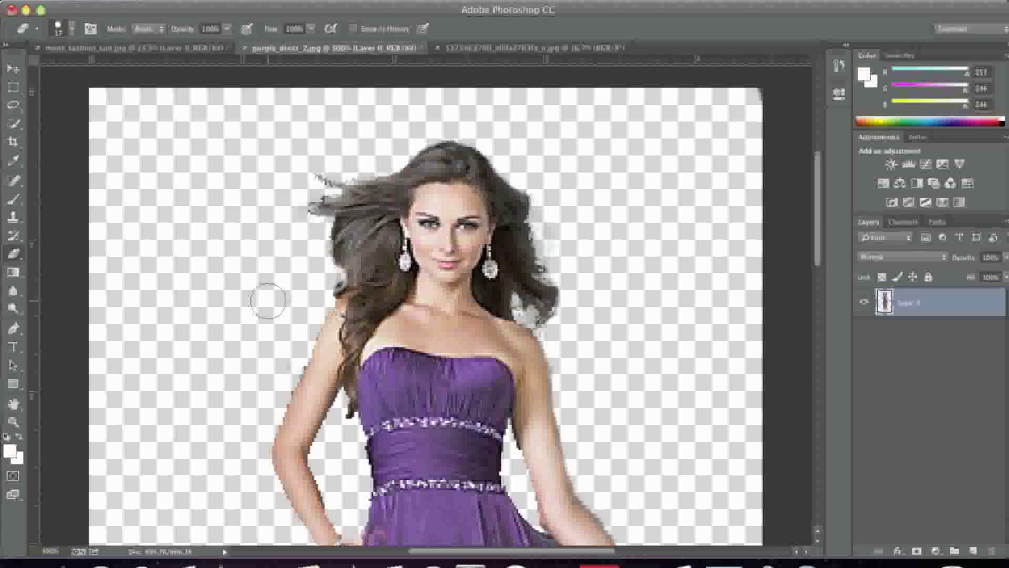
Step: Reduce the Eraser's brush size for cleaning the edges around the dress hem and feet
{"action": "scroll", "coordinate": [269, 301], "scroll_direction": "down", "scroll_amount": 10}
{"action": "scroll", "coordinate": [268, 301], "scroll_direction": "down", "scroll_amount": 6}
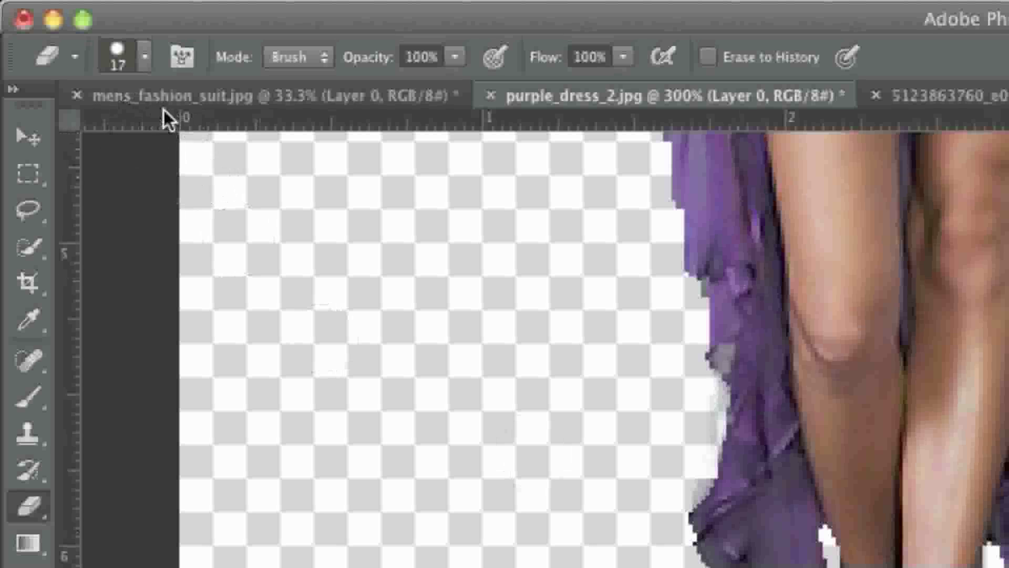
{"action": "left_click", "coordinate": [147, 56]}
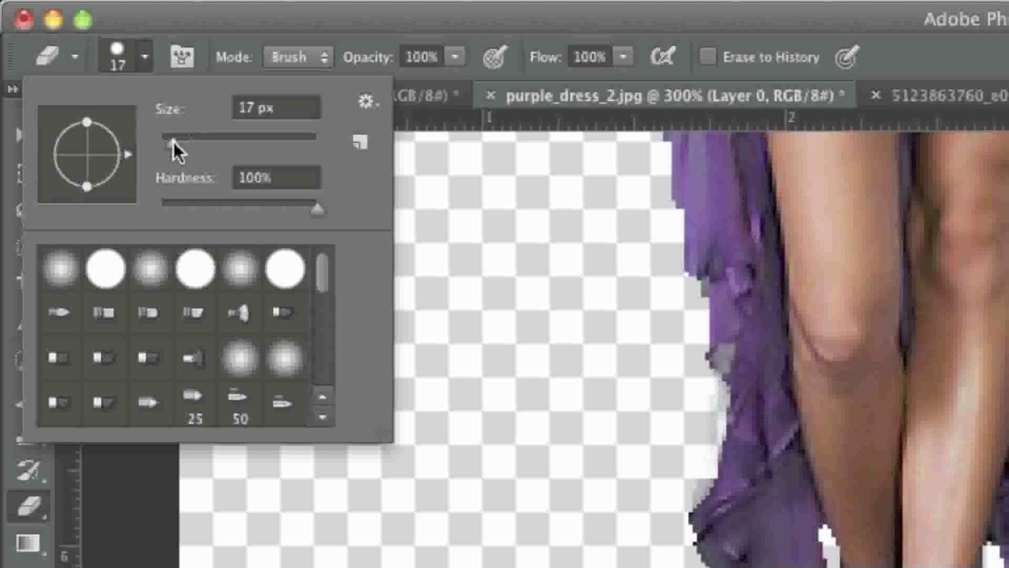
{"action": "left_click_drag", "start_coordinate": [173, 141], "coordinate": [165, 143]}
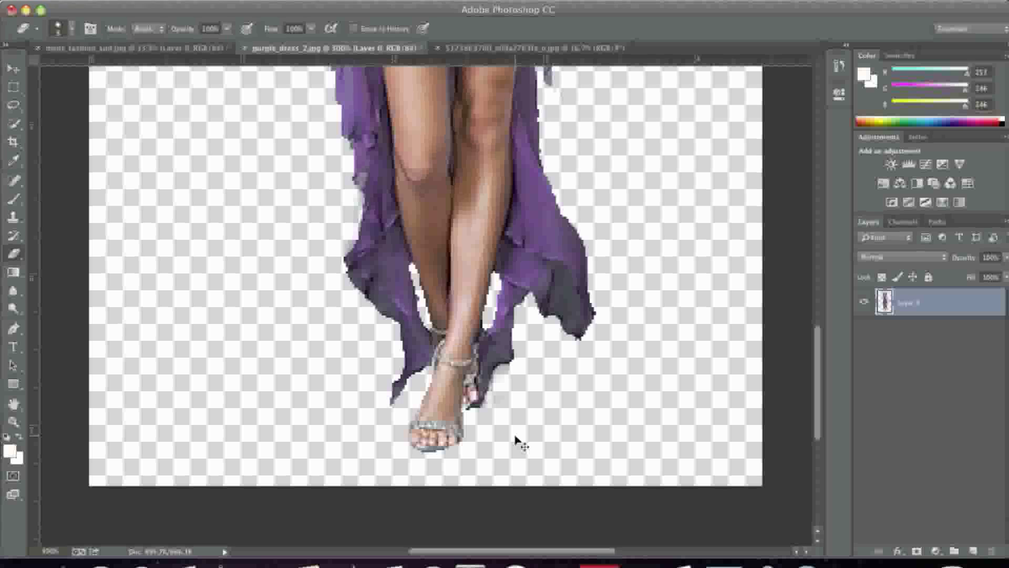
{"action": "scroll", "coordinate": [486, 462], "scroll_direction": "down", "scroll_amount": 5}
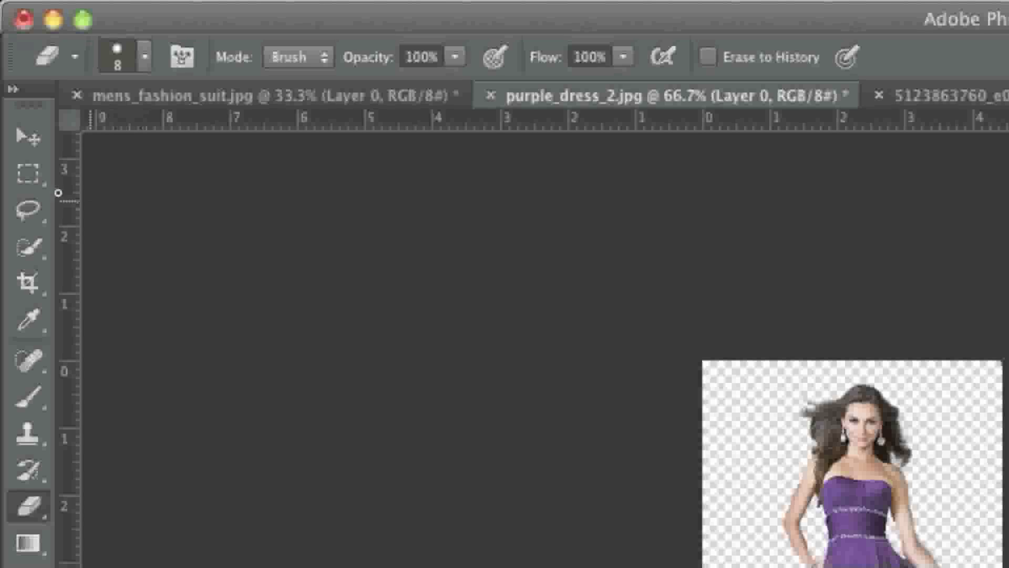
Step: Select the whole woman in the purple dress with the Rectangular Marquee and copy the selection
{"action": "left_click", "coordinate": [13, 87]}
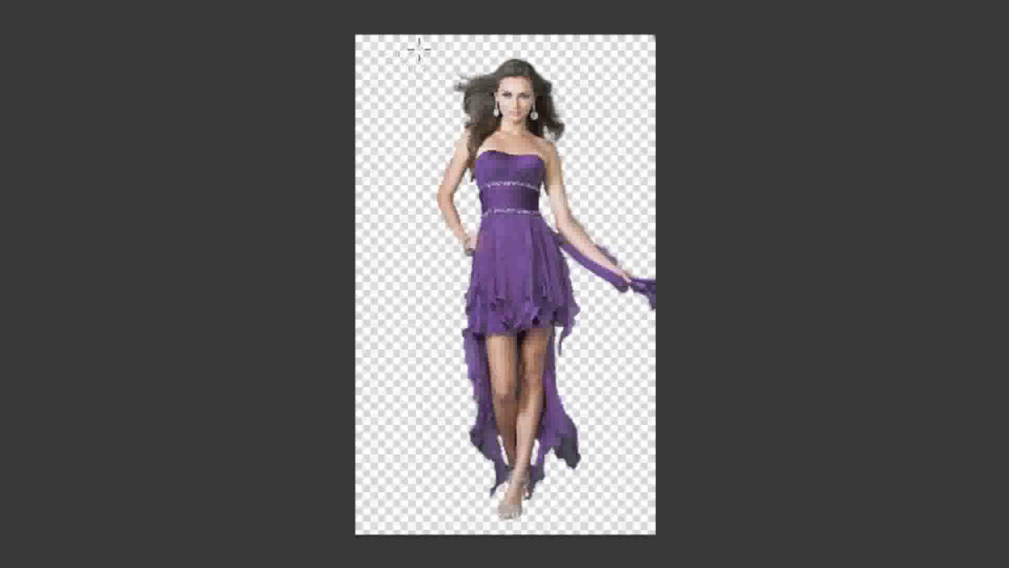
{"action": "left_click_drag", "start_coordinate": [418, 49], "coordinate": [682, 522]}
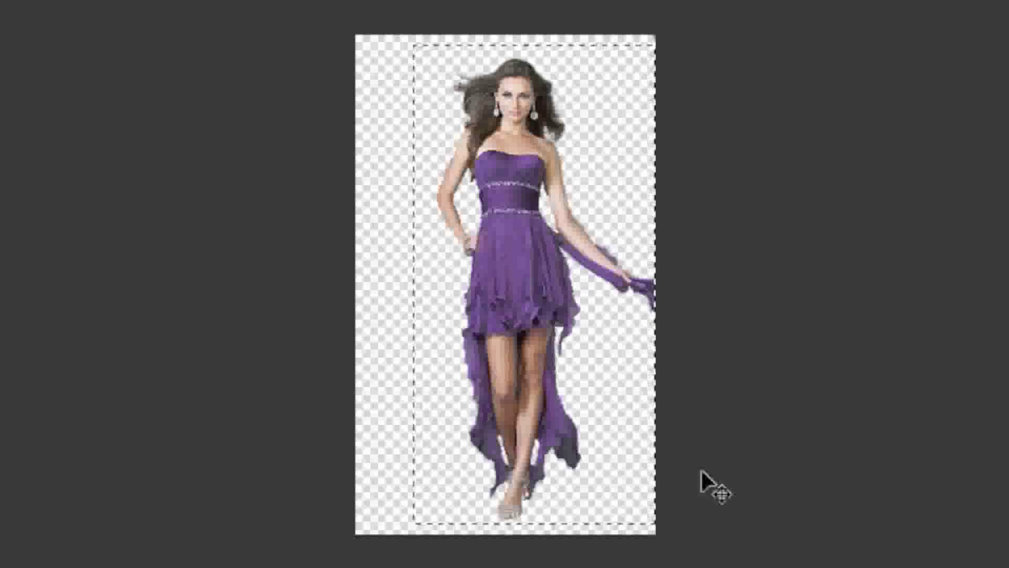
{"action": "left_click", "coordinate": [286, 13]}
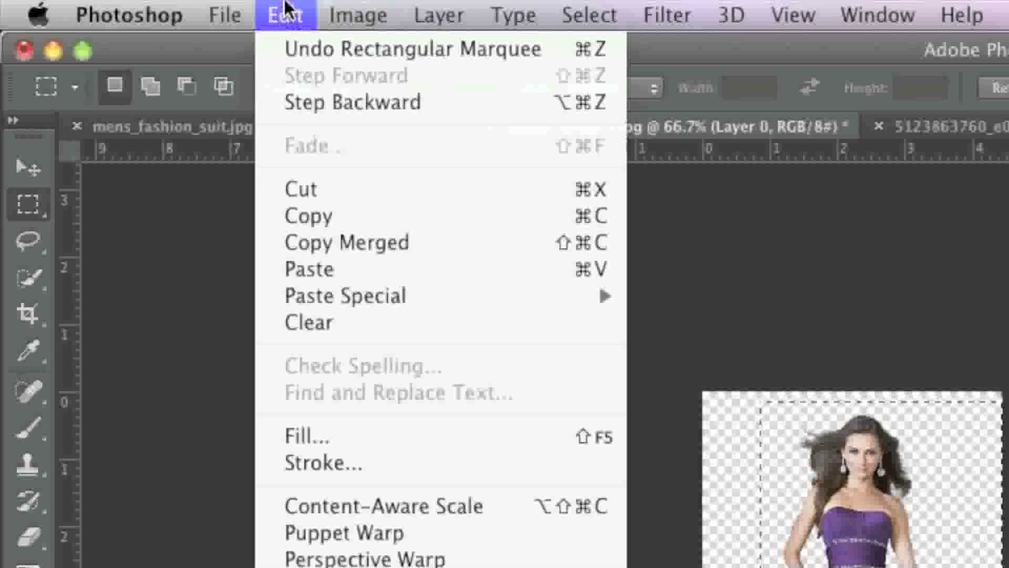
{"action": "left_click", "coordinate": [321, 219]}
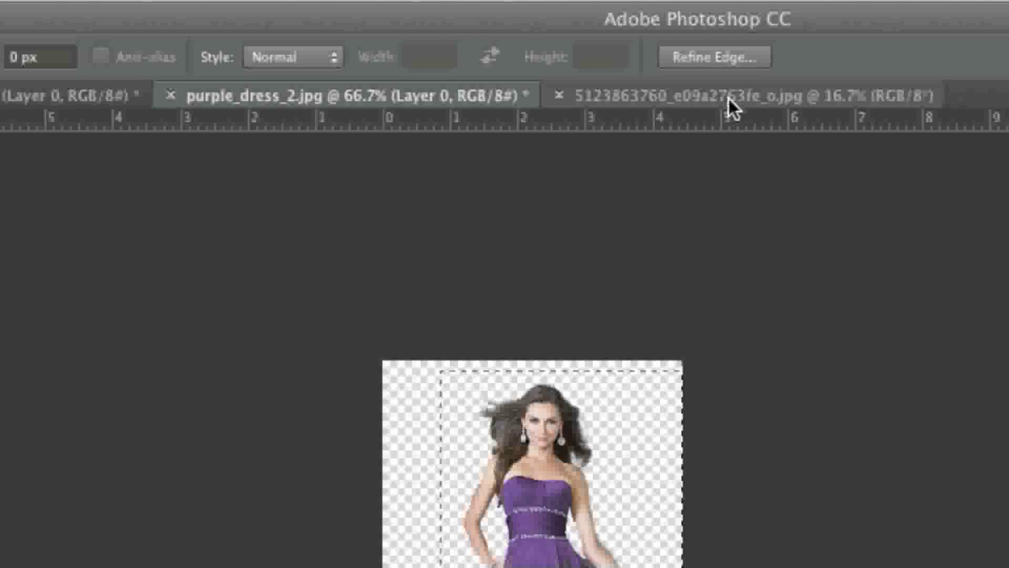
Step: Paste the copied woman into the red car warehouse photo as a new layer
{"action": "left_click", "coordinate": [727, 99]}
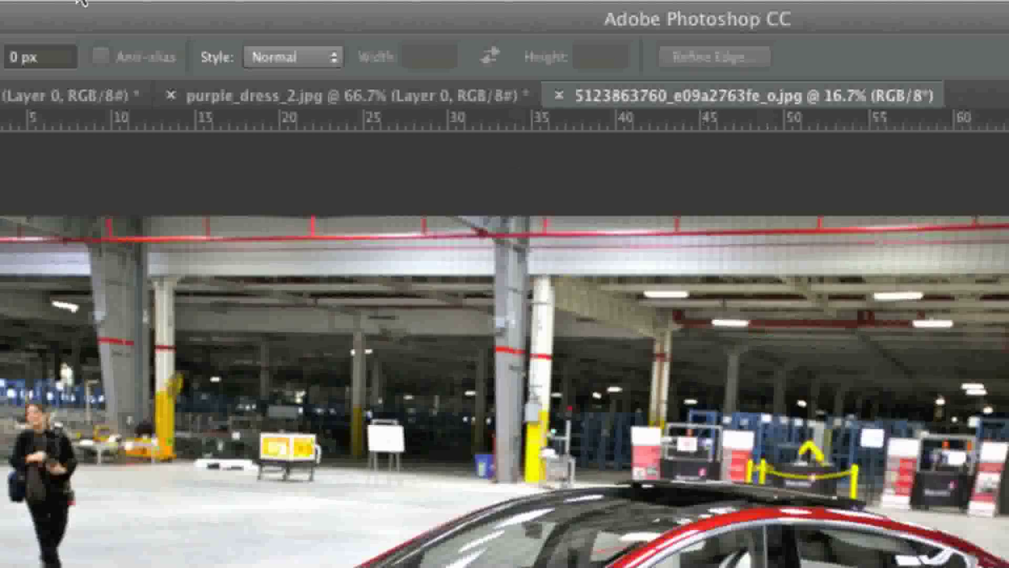
{"action": "left_click", "coordinate": [292, 18]}
{"action": "left_click", "coordinate": [352, 267]}
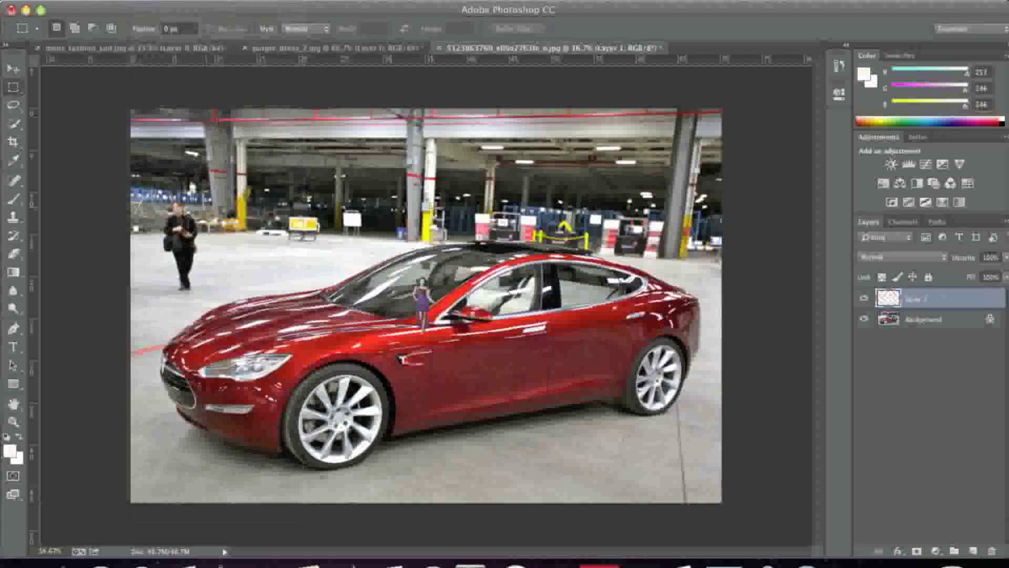
Step: Scale up the pasted woman and place her standing in front of the red car's rear wheel, near the photo's image-right edge
{"action": "left_click", "coordinate": [253, 11]}
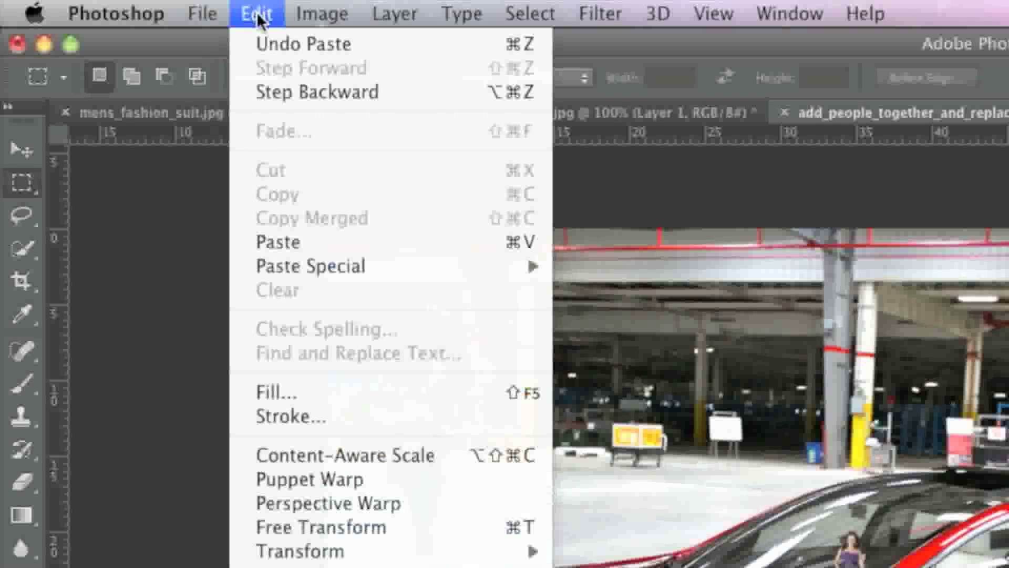
{"action": "mouse_move", "coordinate": [339, 550]}
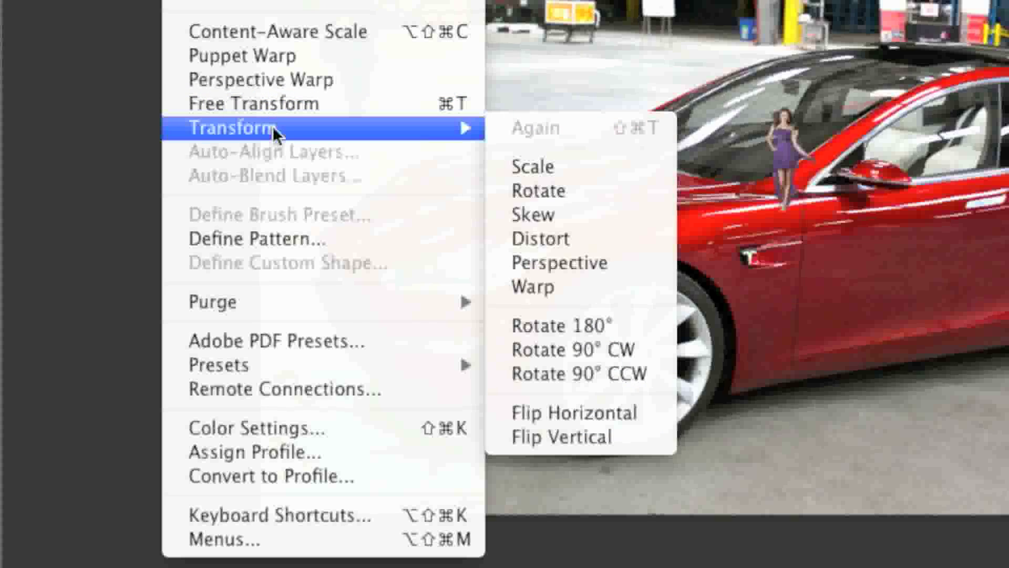
{"action": "left_click", "coordinate": [598, 173]}
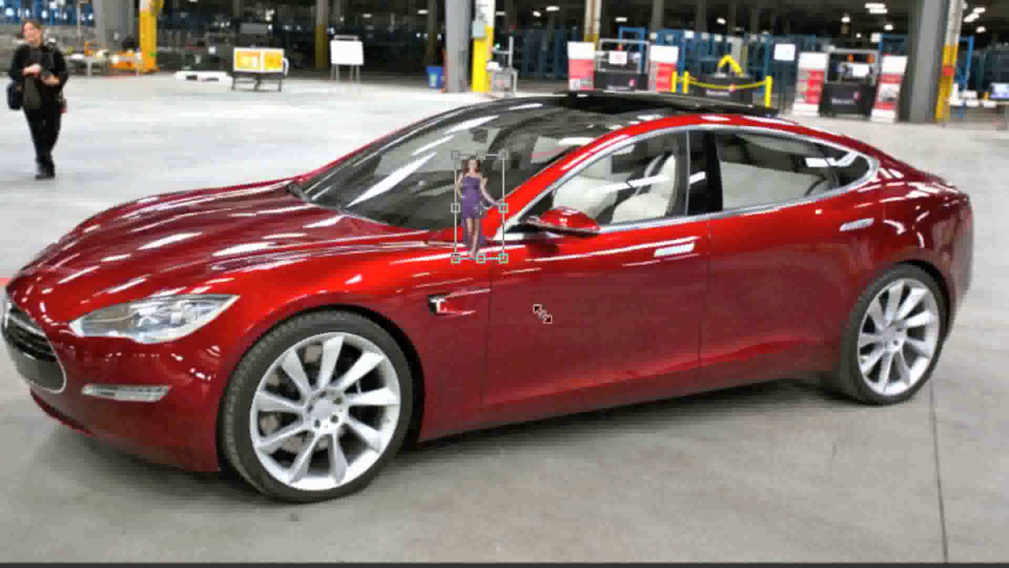
{"action": "left_click_drag", "start_coordinate": [542, 314], "coordinate": [716, 528]}
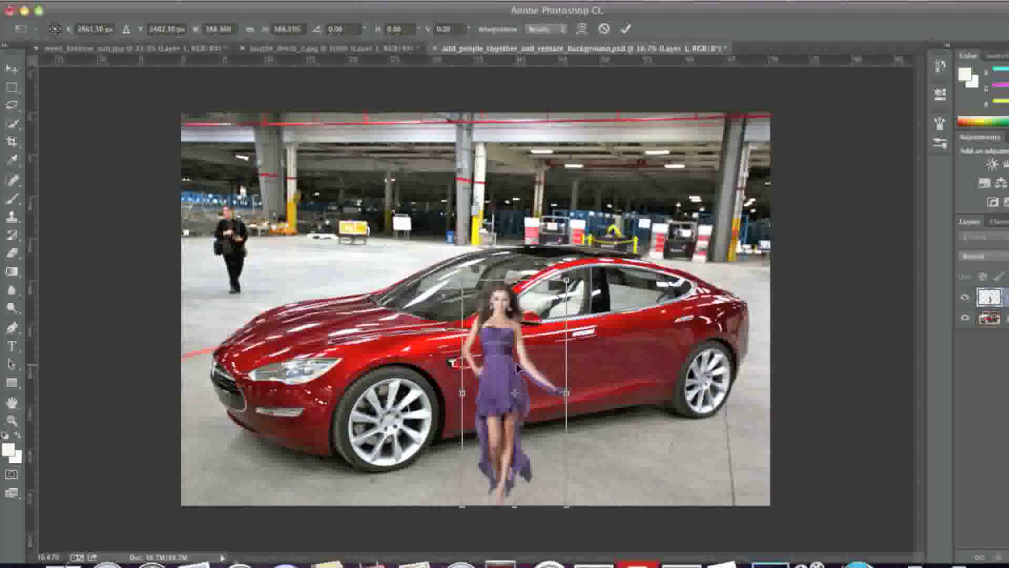
{"action": "left_click_drag", "start_coordinate": [516, 366], "coordinate": [617, 267]}
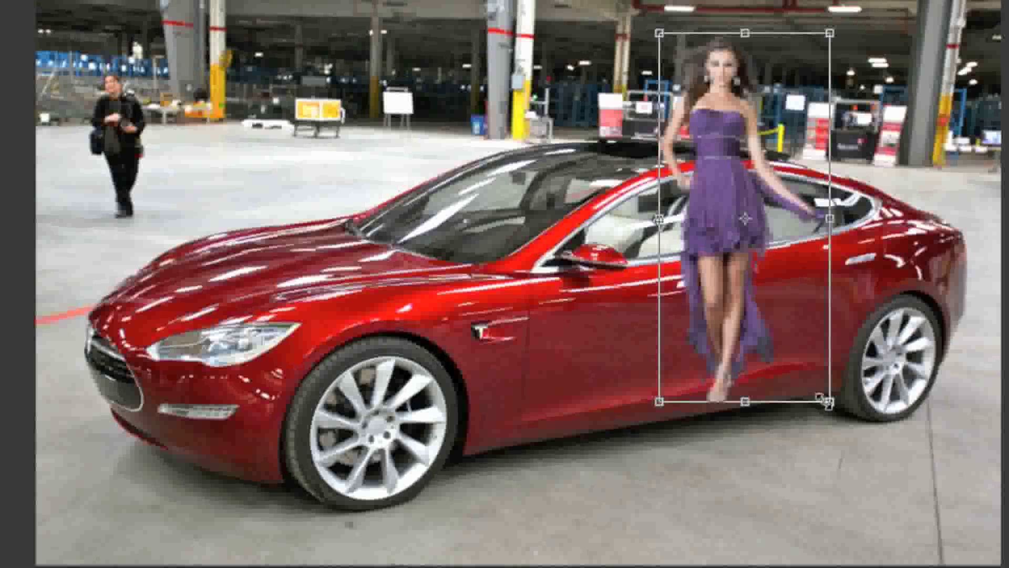
{"action": "left_click_drag", "start_coordinate": [663, 406], "coordinate": [700, 473]}
{"action": "left_click_drag", "start_coordinate": [882, 510], "coordinate": [901, 540]}
{"action": "left_click_drag", "start_coordinate": [823, 421], "coordinate": [904, 421]}
{"action": "left_click_drag", "start_coordinate": [907, 421], "coordinate": [906, 416]}
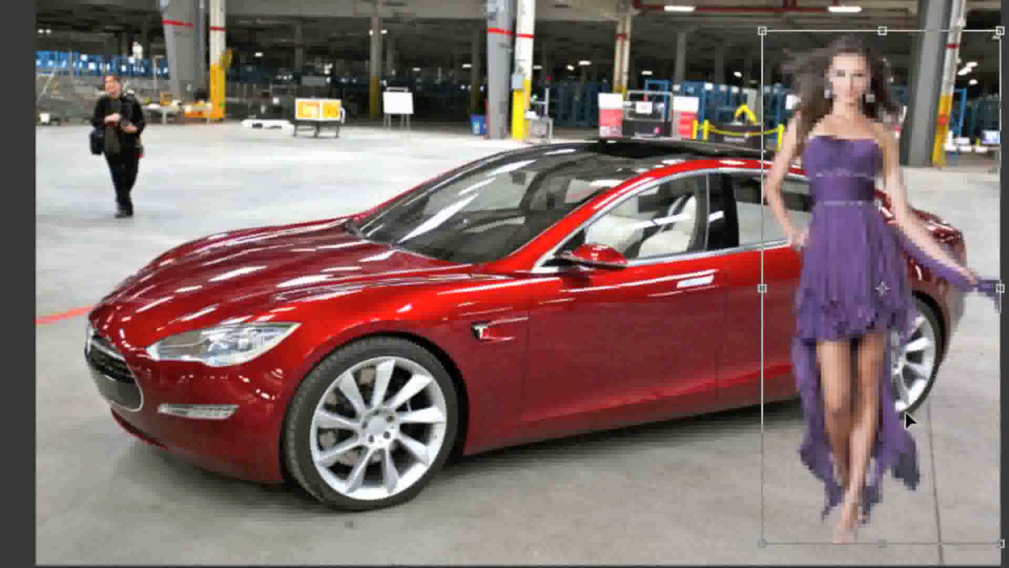
{"action": "key", "text": "Return"}
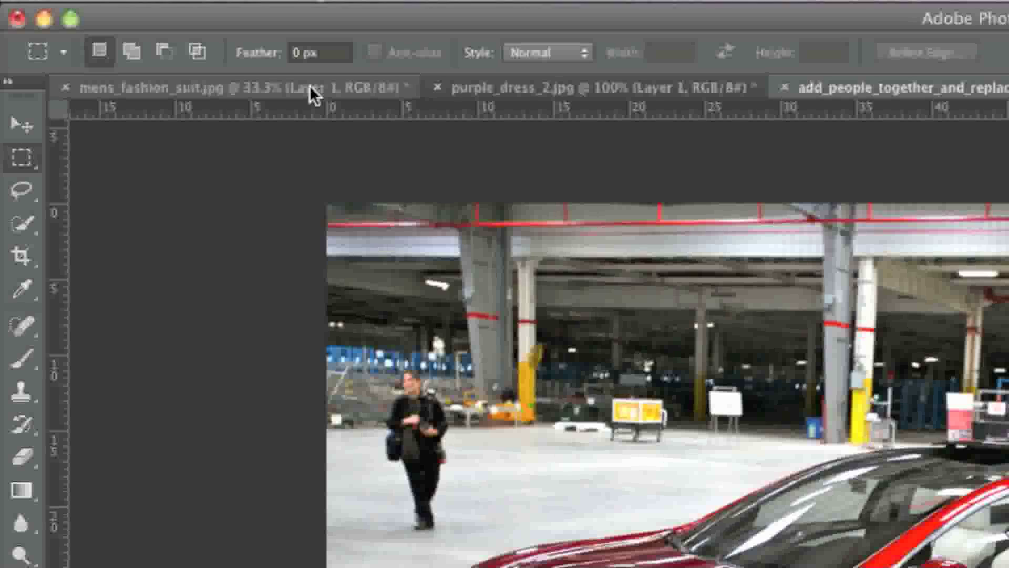
Step: Select the whole man in mens_fashion_suit.jpg with the Rectangular Marquee and copy the selection
{"action": "left_click", "coordinate": [175, 48]}
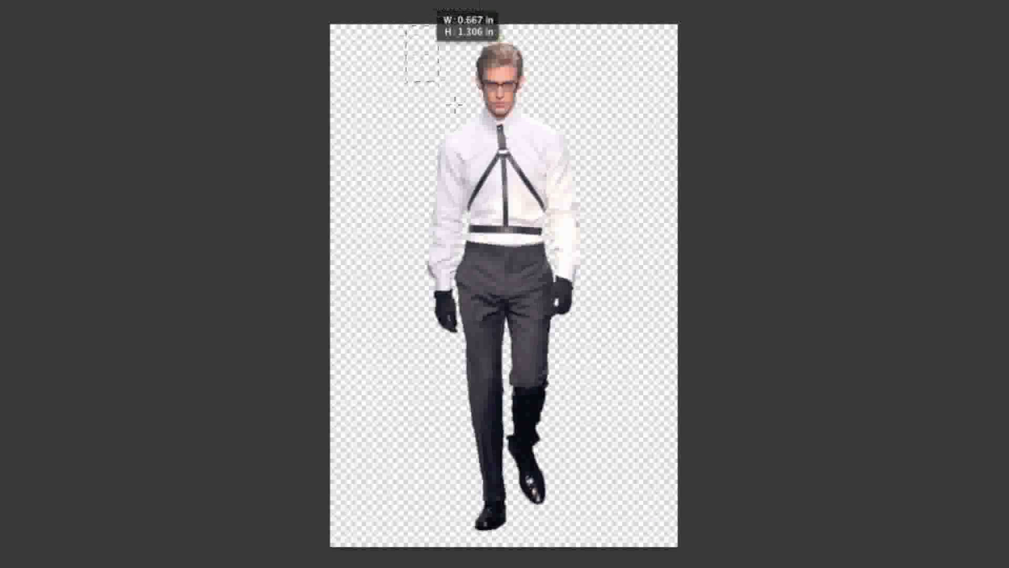
{"action": "left_click_drag", "start_coordinate": [453, 105], "coordinate": [603, 537]}
{"action": "left_click", "coordinate": [258, 13]}
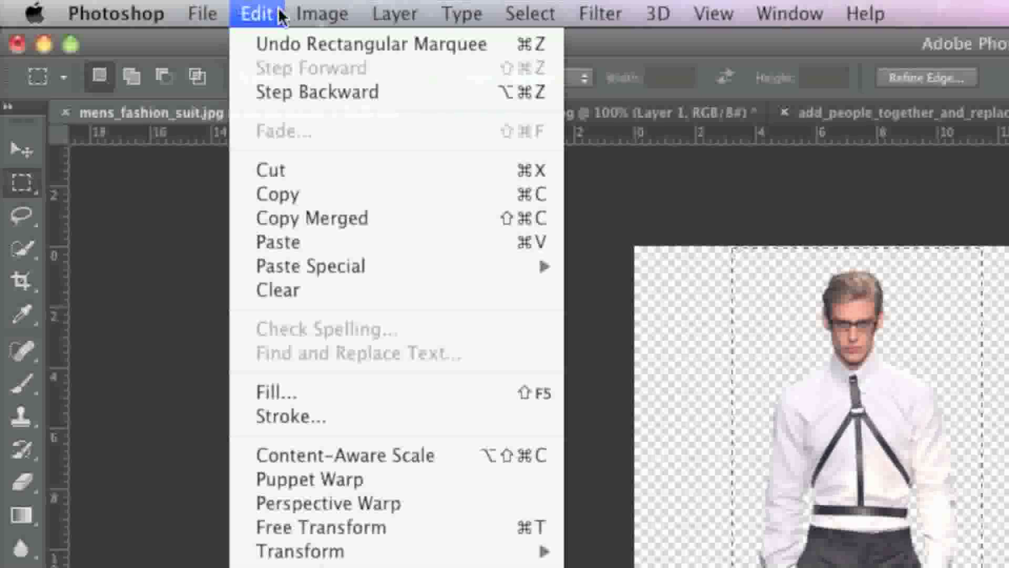
{"action": "left_click", "coordinate": [309, 194]}
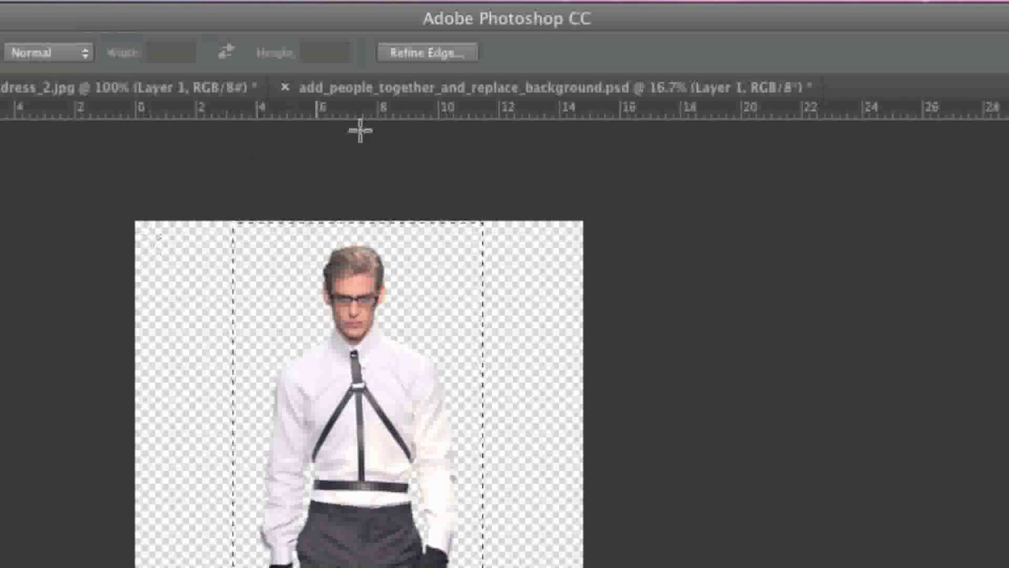
Step: Paste the copied man into add_people_together_and_replace_background.psd as a new layer
{"action": "left_click", "coordinate": [403, 89]}
{"action": "left_click", "coordinate": [114, 5]}
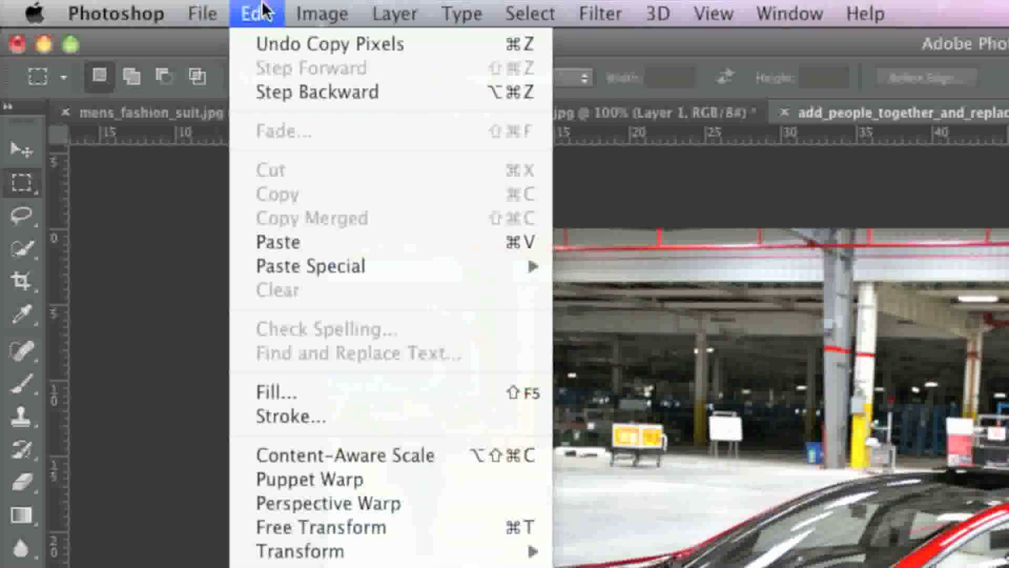
{"action": "left_click", "coordinate": [334, 243]}
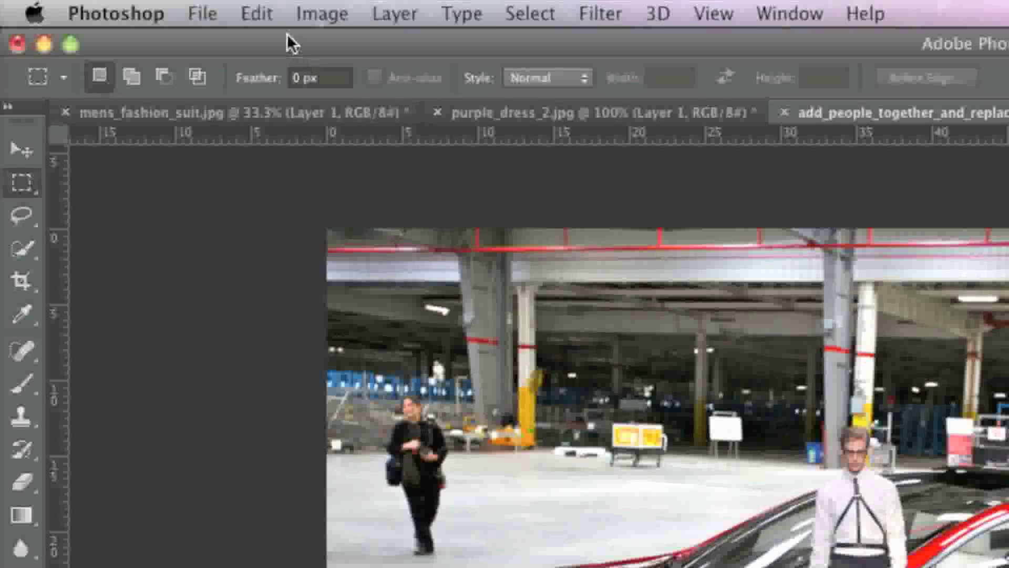
Step: Scale the pasted man to about 166% and place him beside the woman, in front of the car's rear door
{"action": "left_click", "coordinate": [150, 1]}
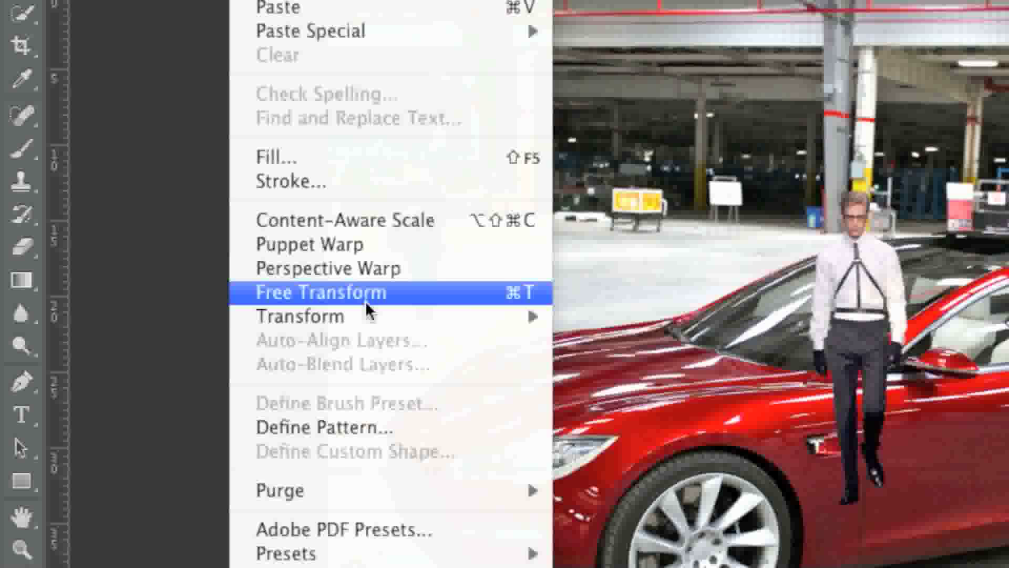
{"action": "mouse_move", "coordinate": [484, 320]}
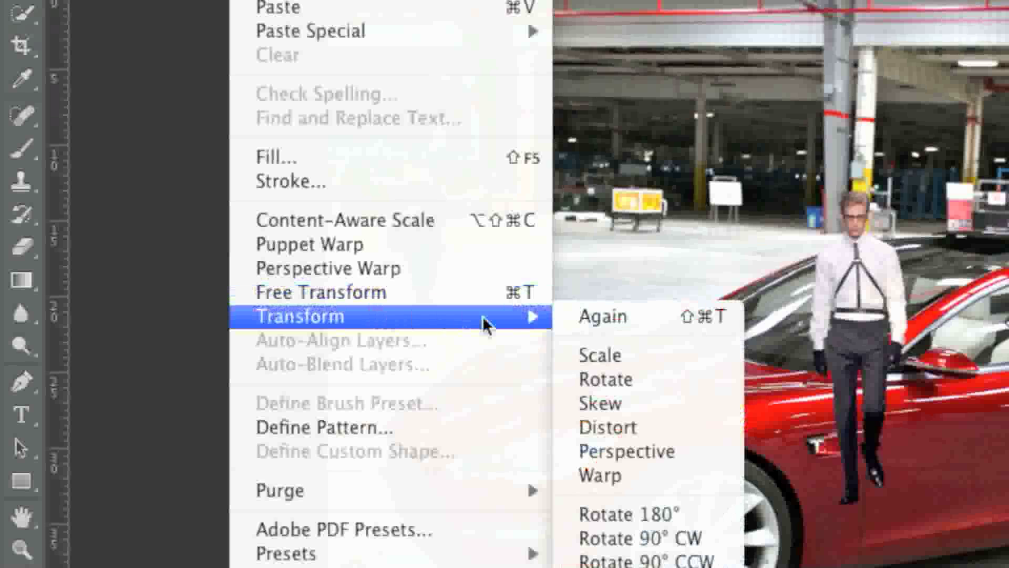
{"action": "left_click", "coordinate": [654, 362]}
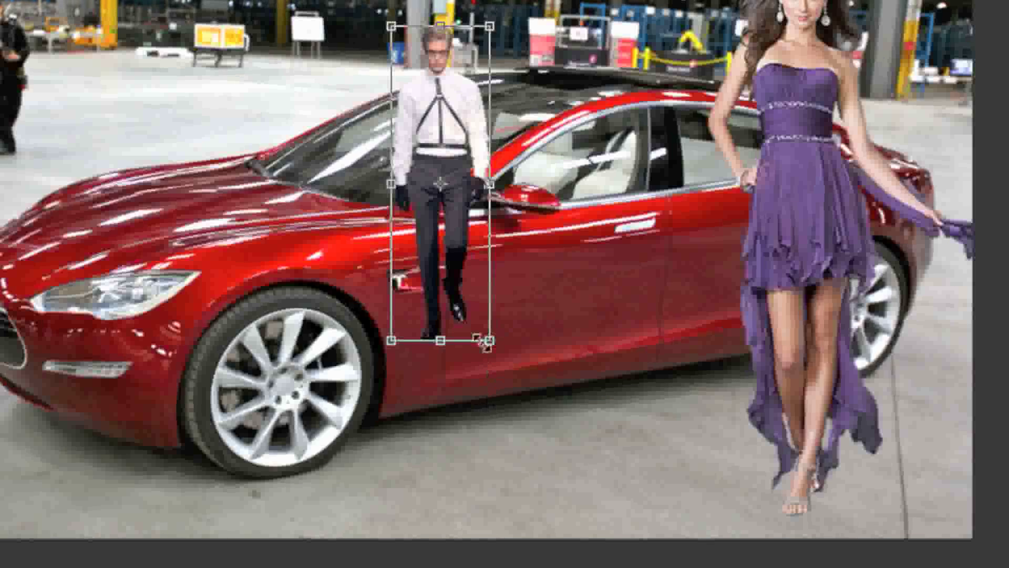
{"action": "left_click_drag", "start_coordinate": [515, 361], "coordinate": [649, 519]}
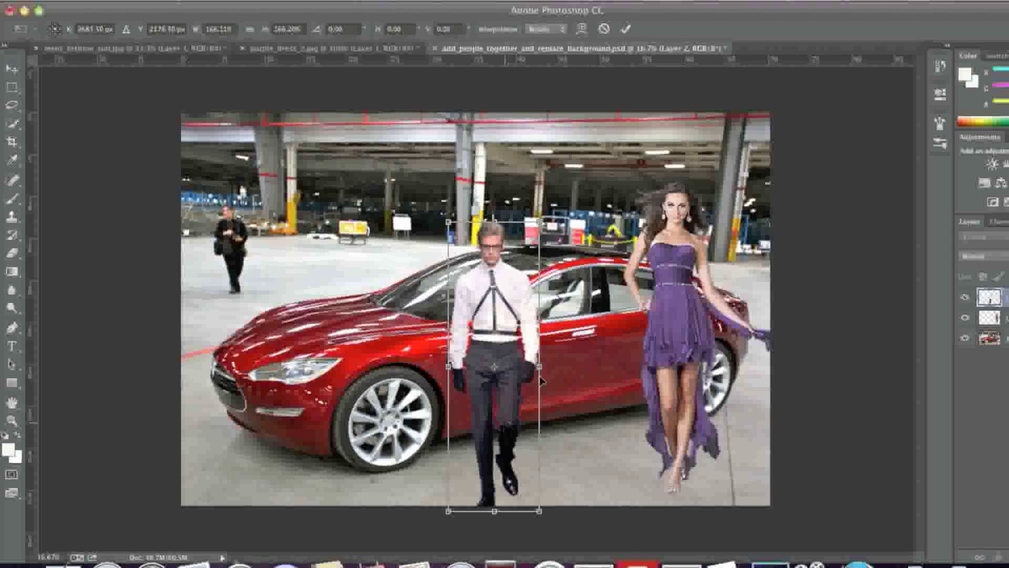
{"action": "left_click_drag", "start_coordinate": [540, 380], "coordinate": [608, 422]}
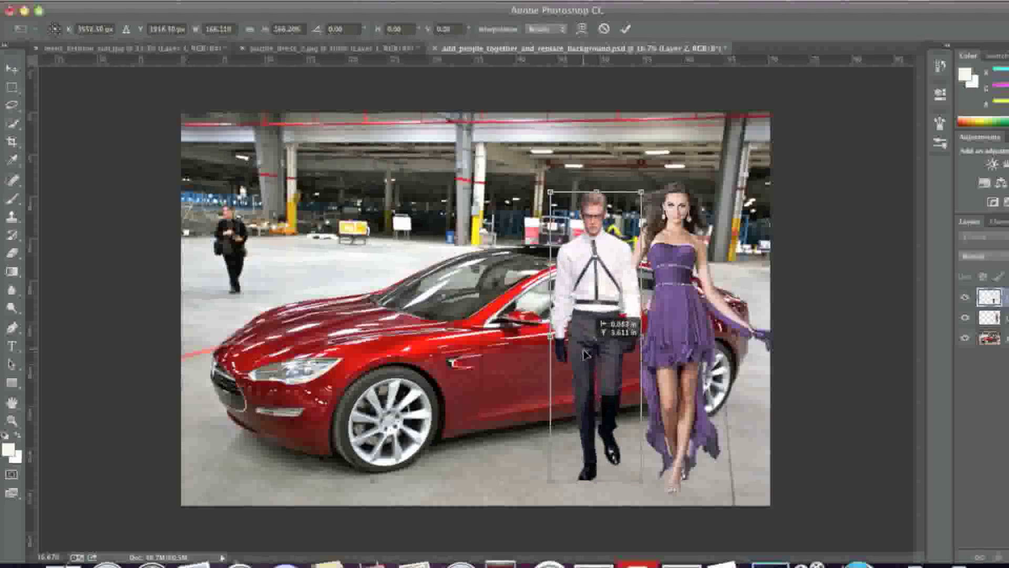